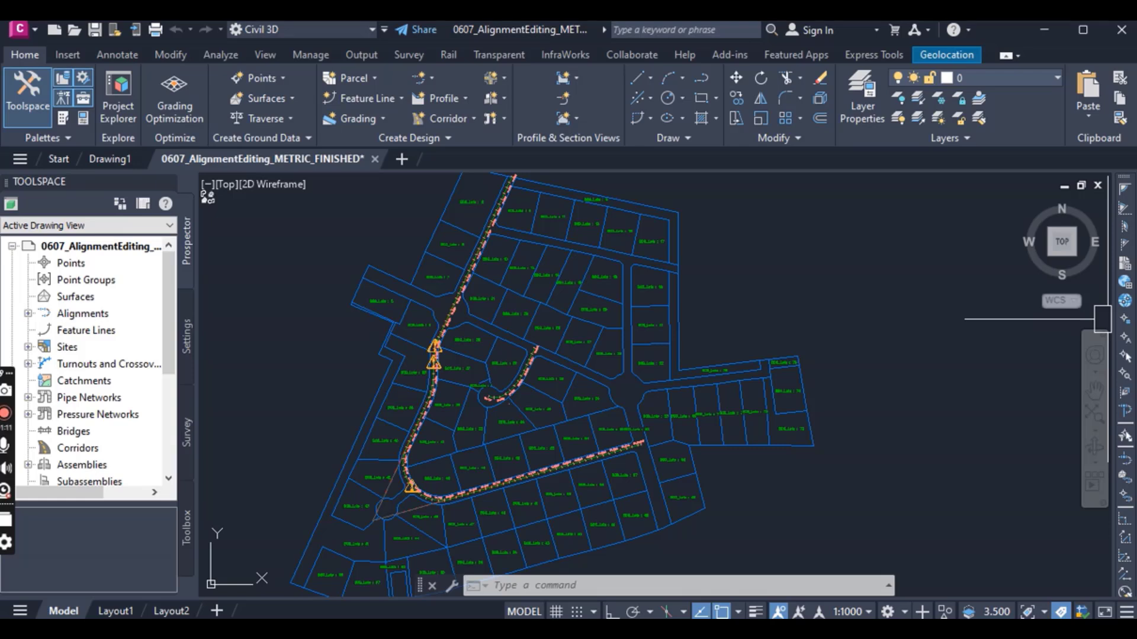
click(862, 279)
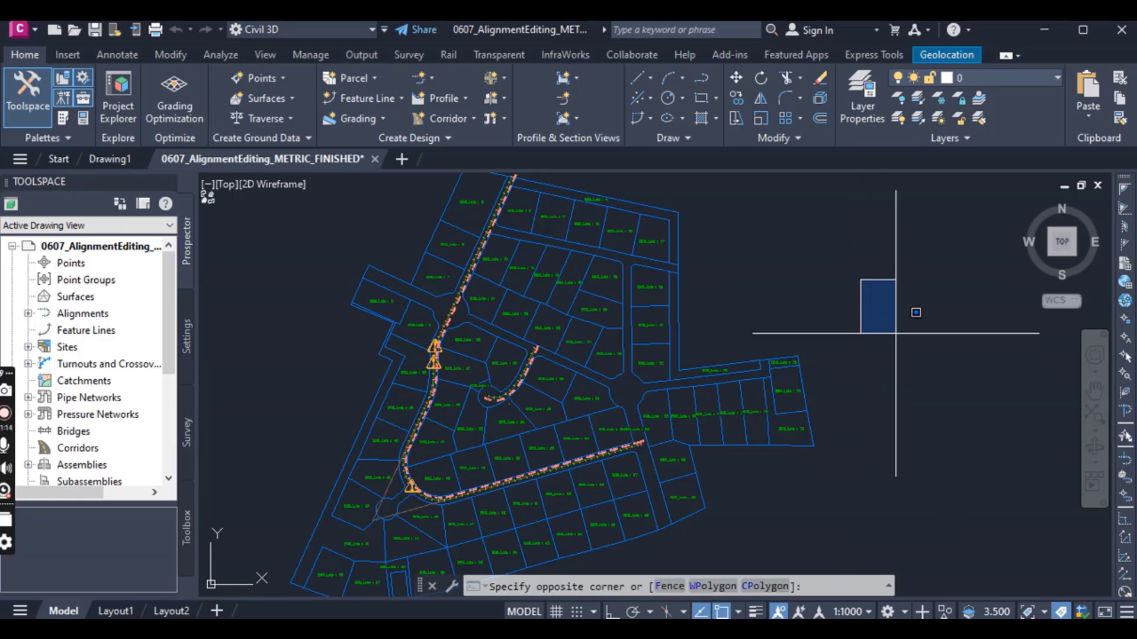
click(891, 314)
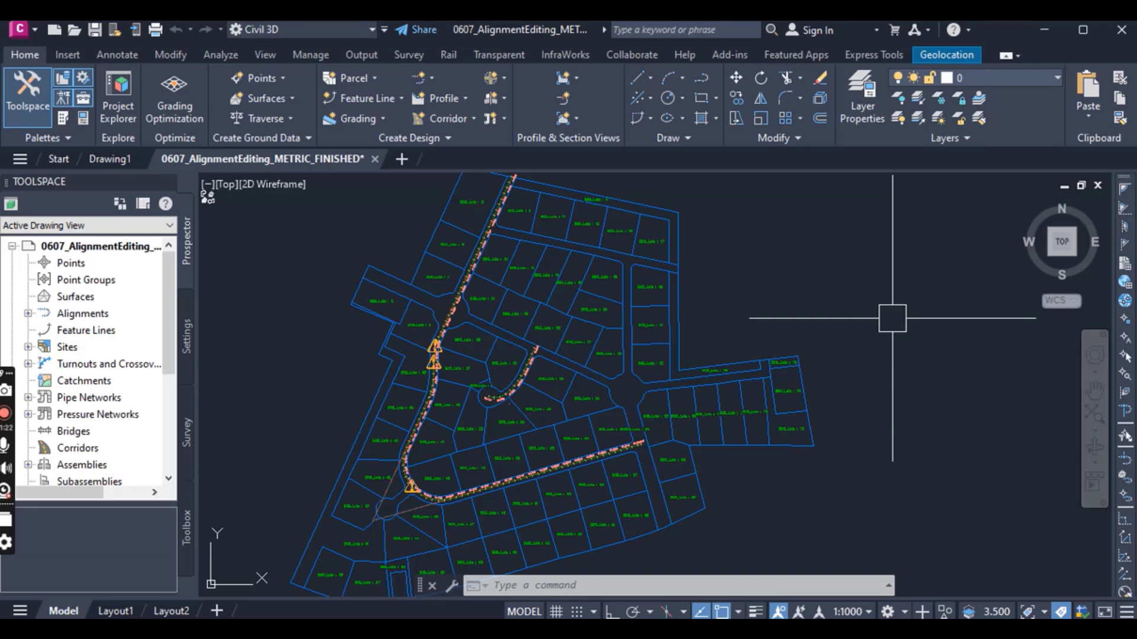
scroll(861, 438, down, 1)
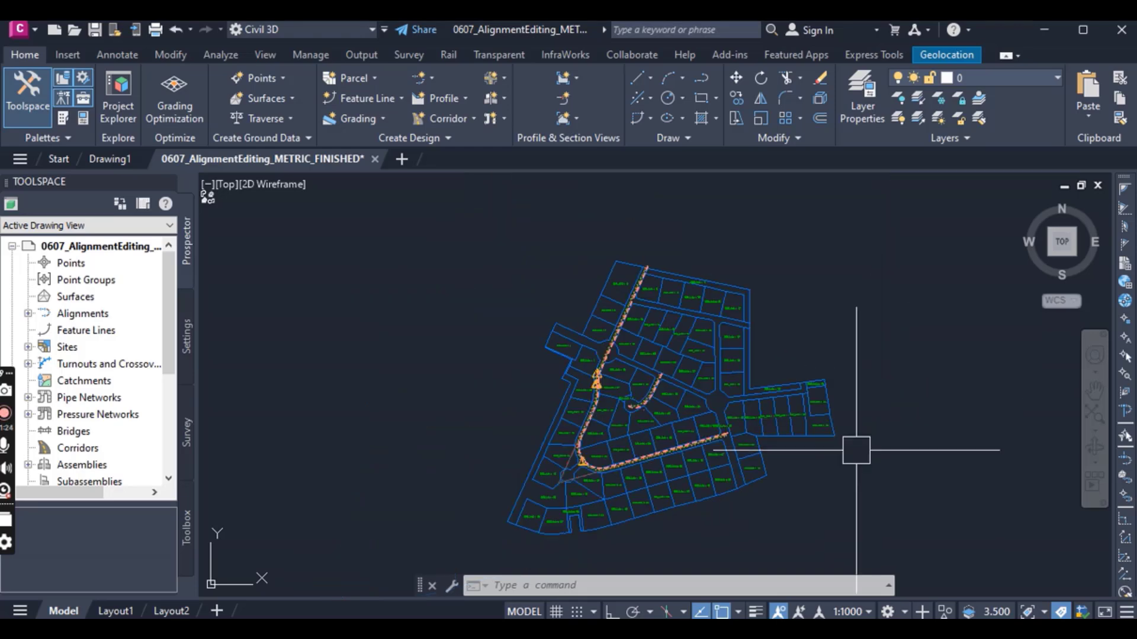
scroll(855, 473, up, 1)
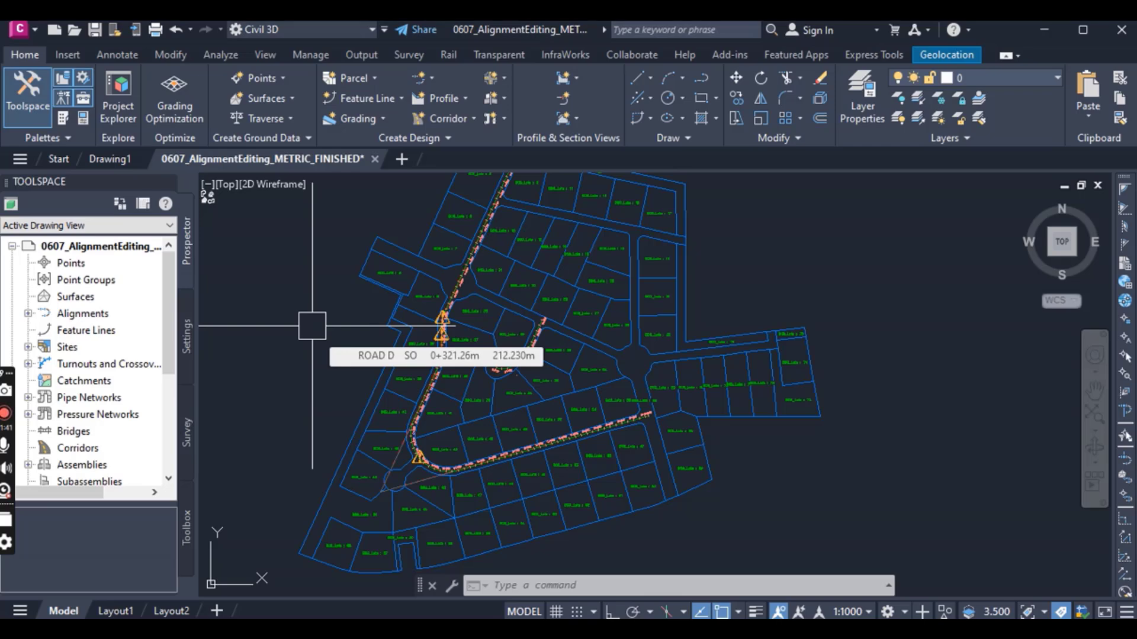
scroll(376, 360, down, 2)
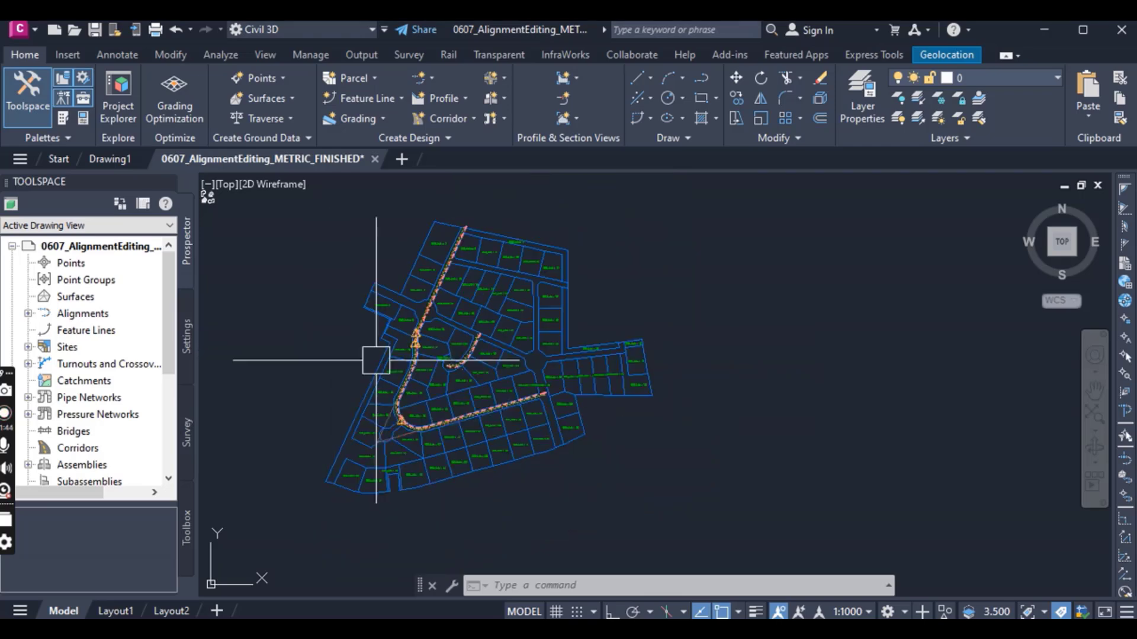
scroll(376, 360, up, 3)
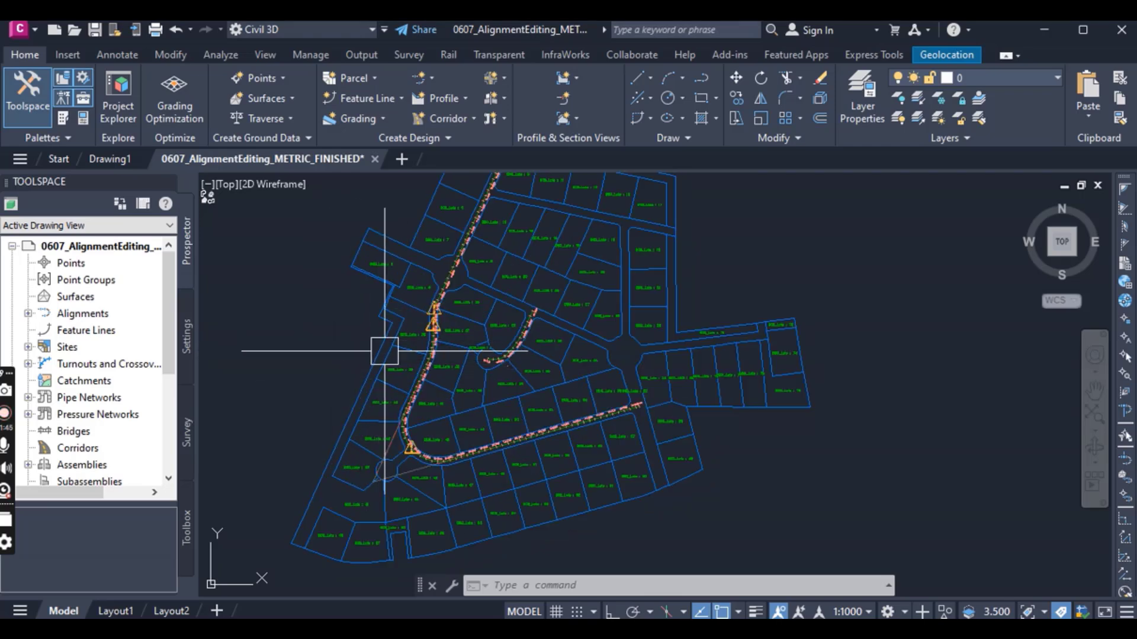
middle_drag(391, 356, 448, 377)
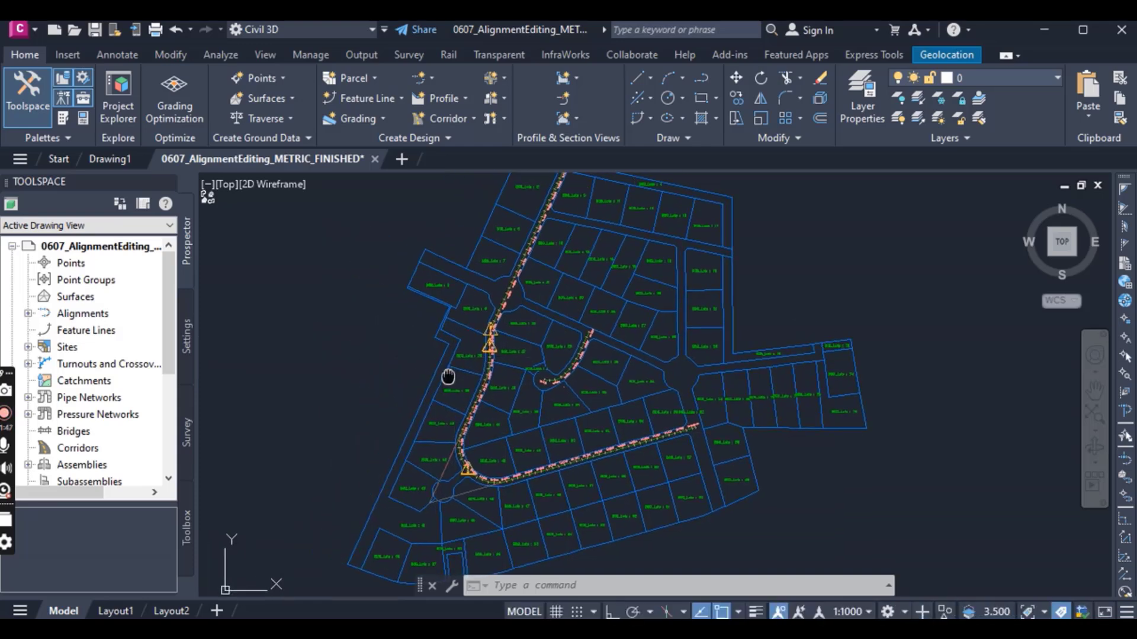
scroll(459, 374, up, 4)
scroll(356, 379, down, 4)
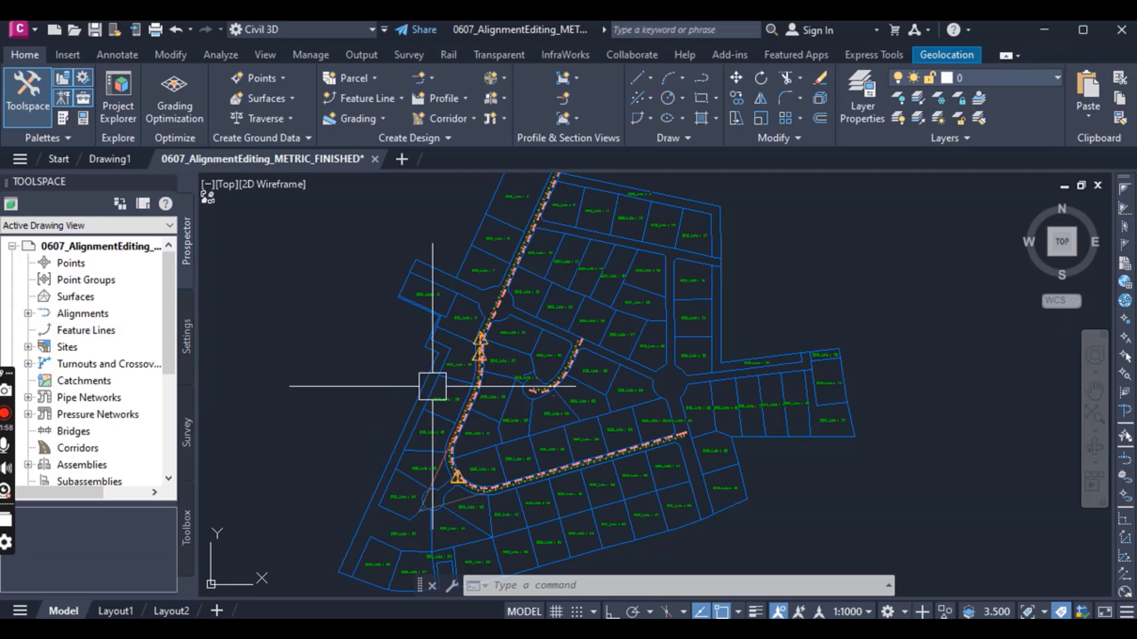
- Select the ROAD D alignment, open it for geometry editing, and display its alignment entities table
scroll(480, 350, up, 7)
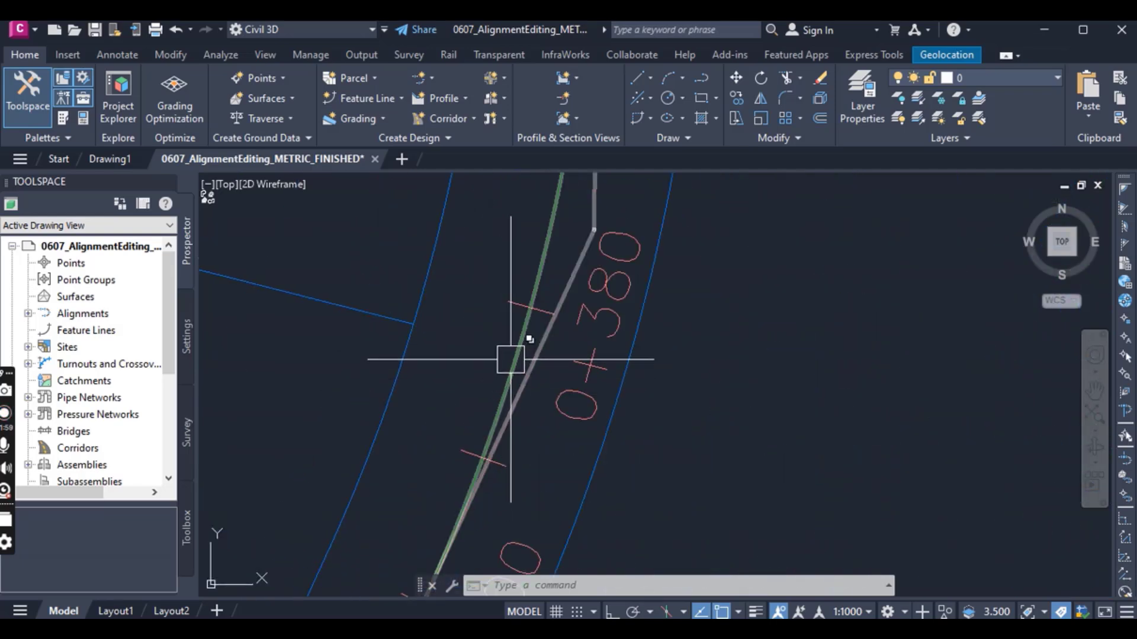
click(510, 360)
key(Escape)
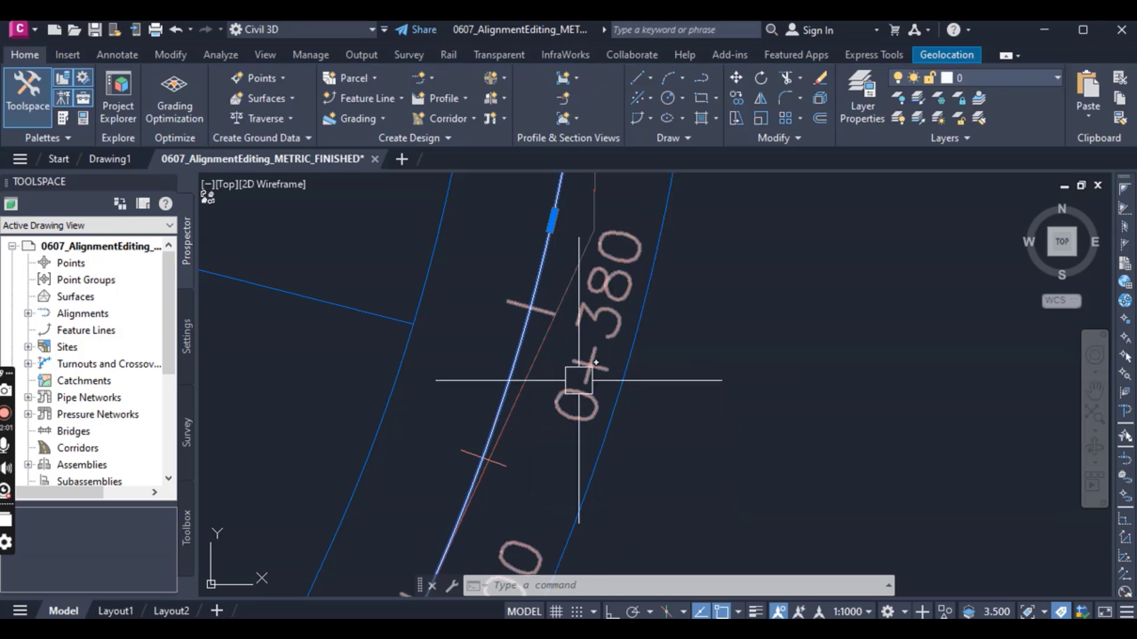
click(521, 361)
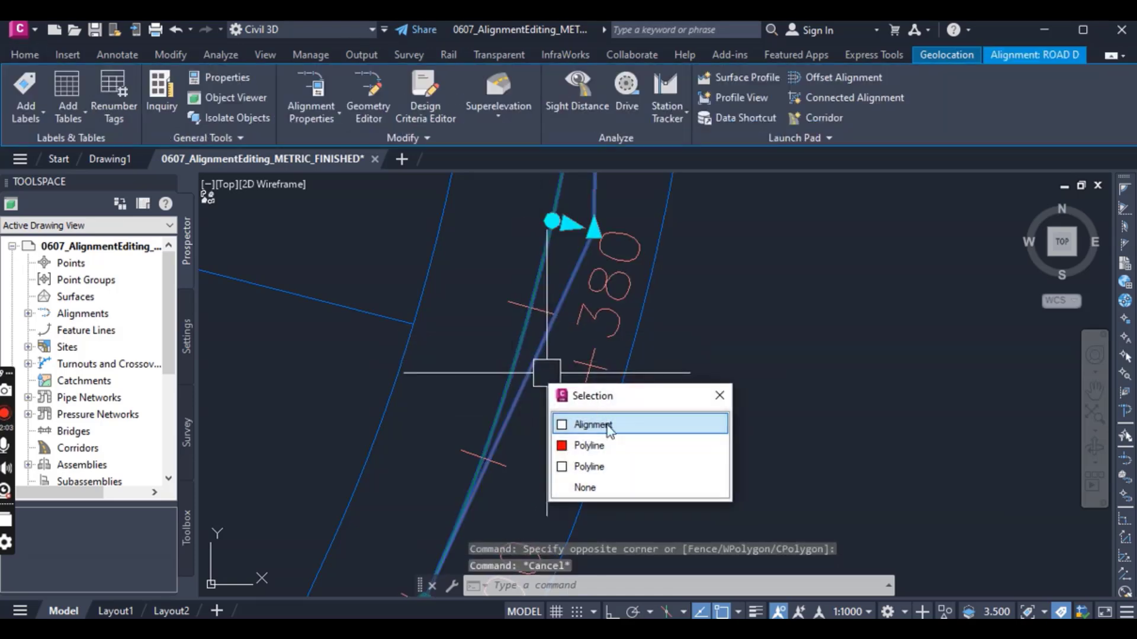
click(598, 425)
scroll(559, 419, down, 5)
scroll(552, 429, down, 4)
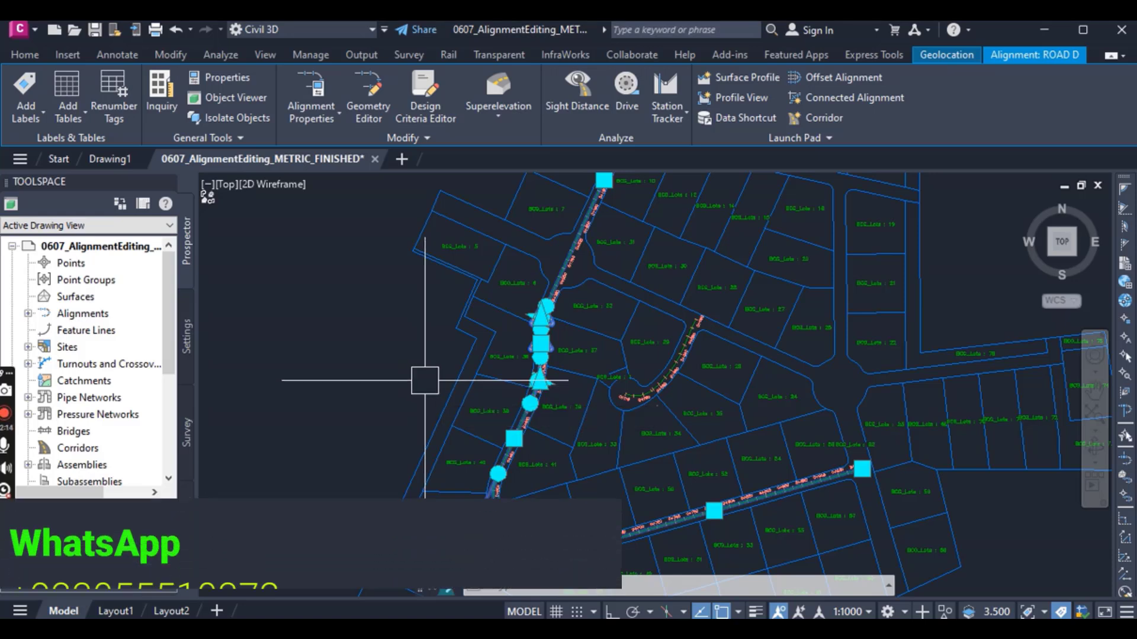
click(381, 122)
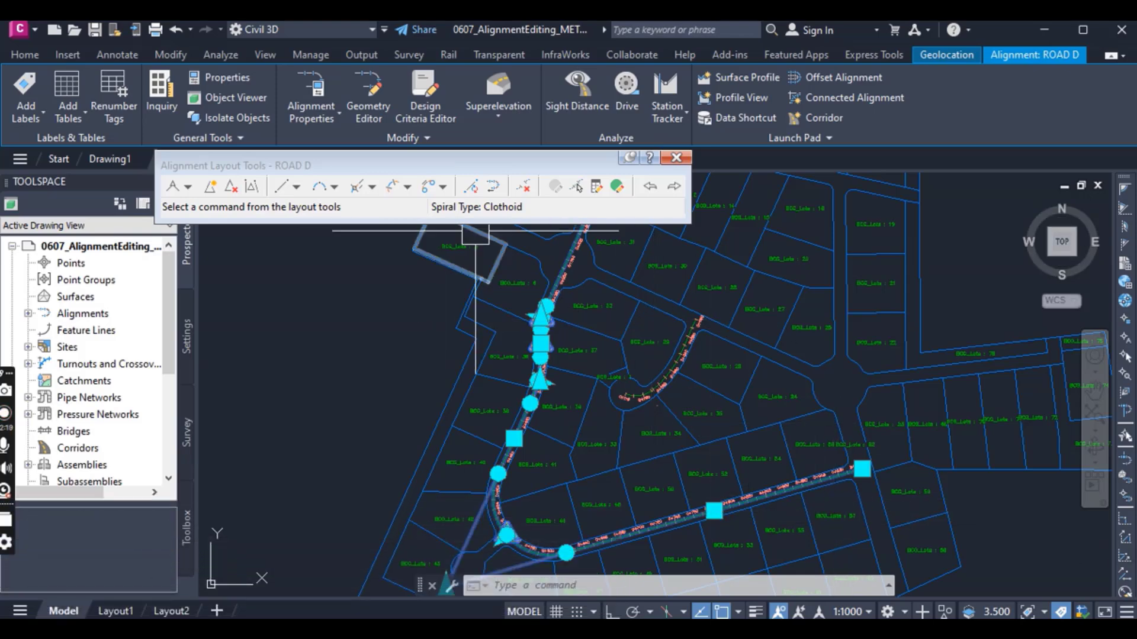
click(618, 187)
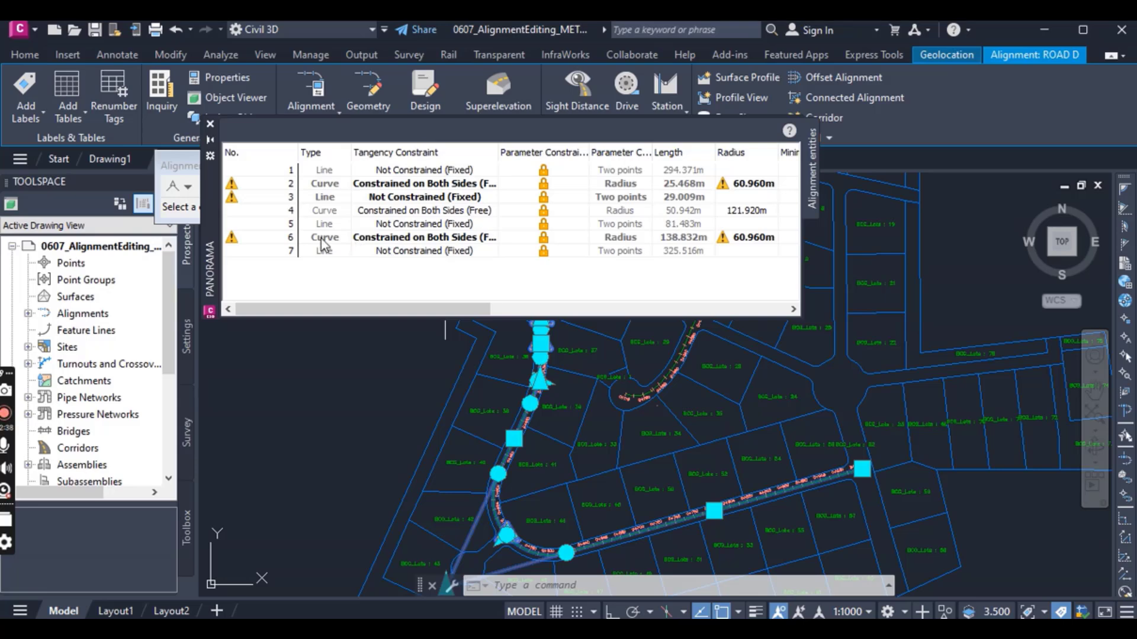
- Examine curve 6 and the tangency constraint options offered for line 5 in the alignment entities table
click(436, 234)
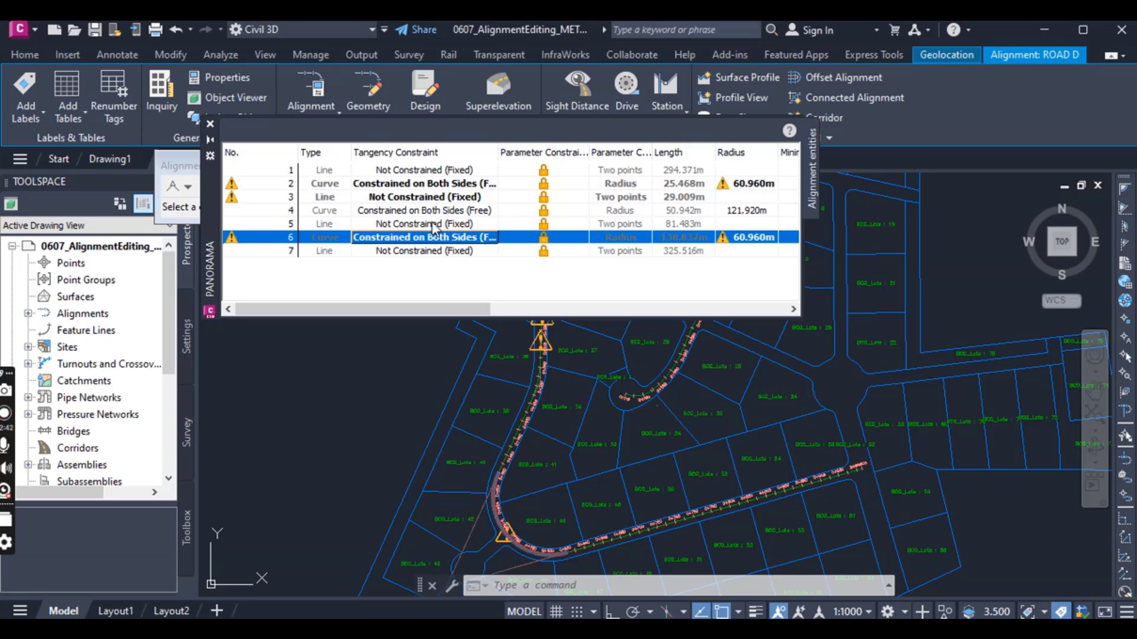
click(434, 225)
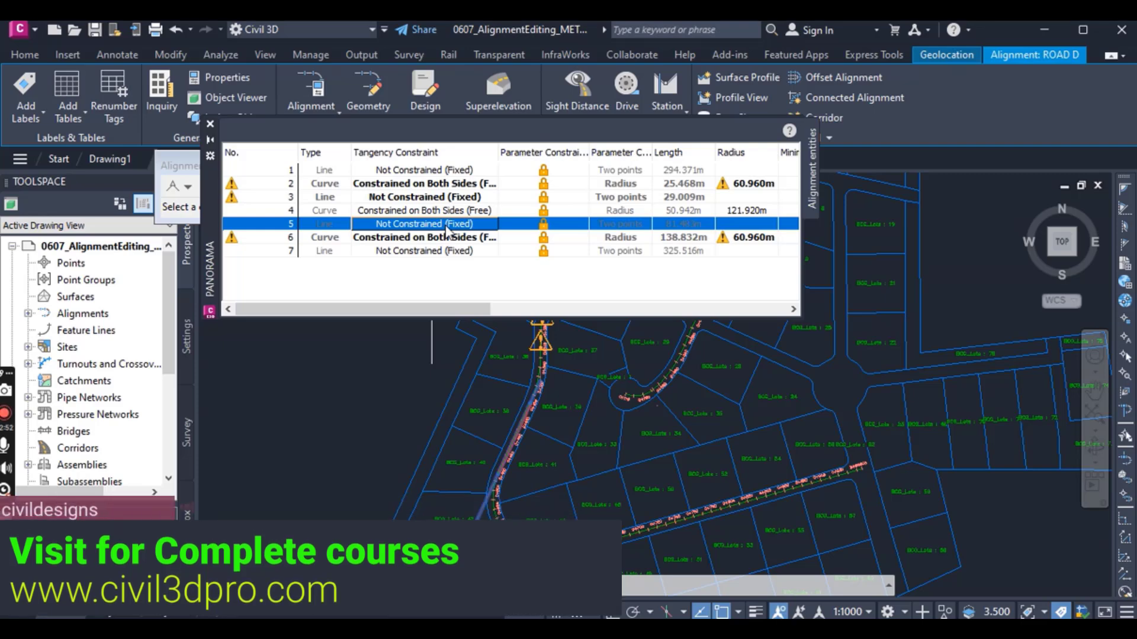
click(445, 226)
click(445, 227)
click(445, 226)
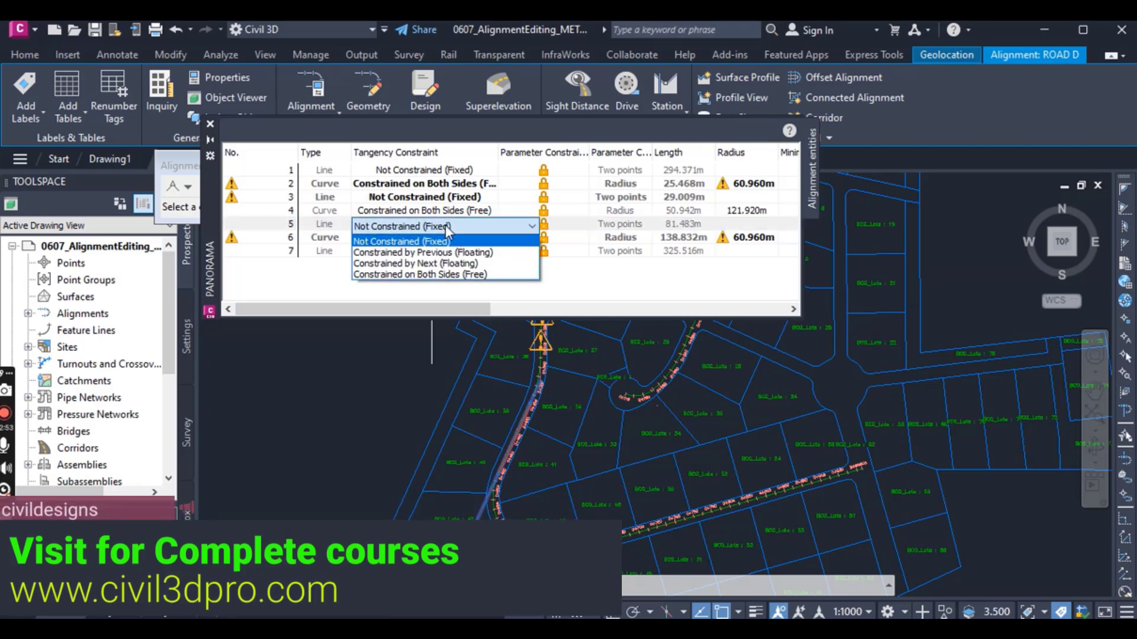
click(445, 226)
click(445, 226)
click(418, 298)
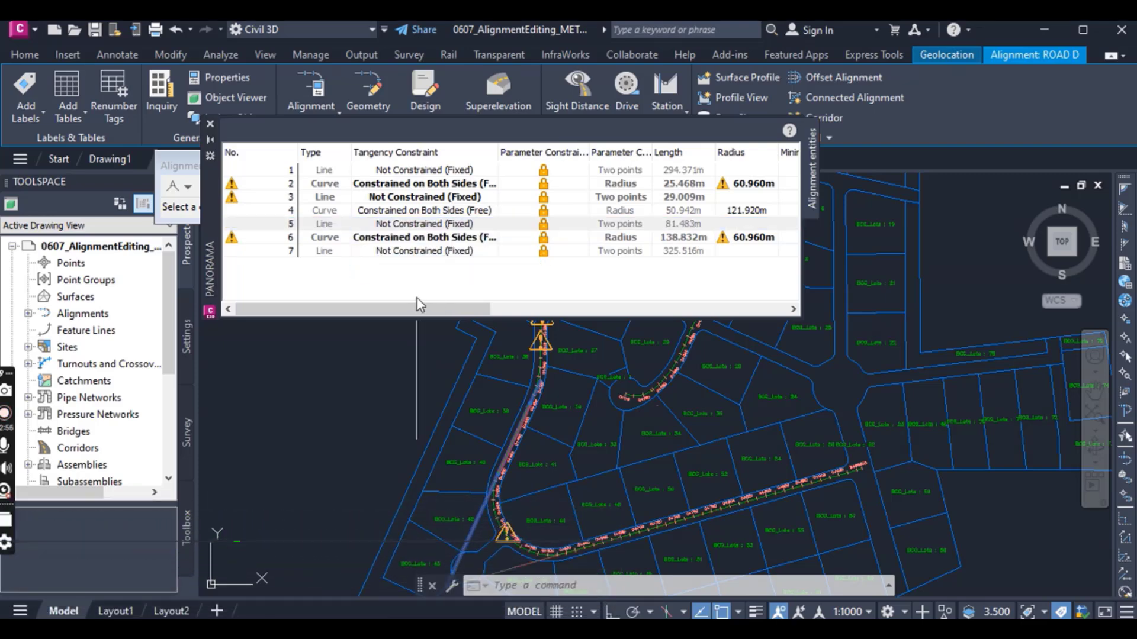
- Set the tangency constraint of curve 4 to Not Constrained (Fixed)
click(447, 212)
click(447, 212)
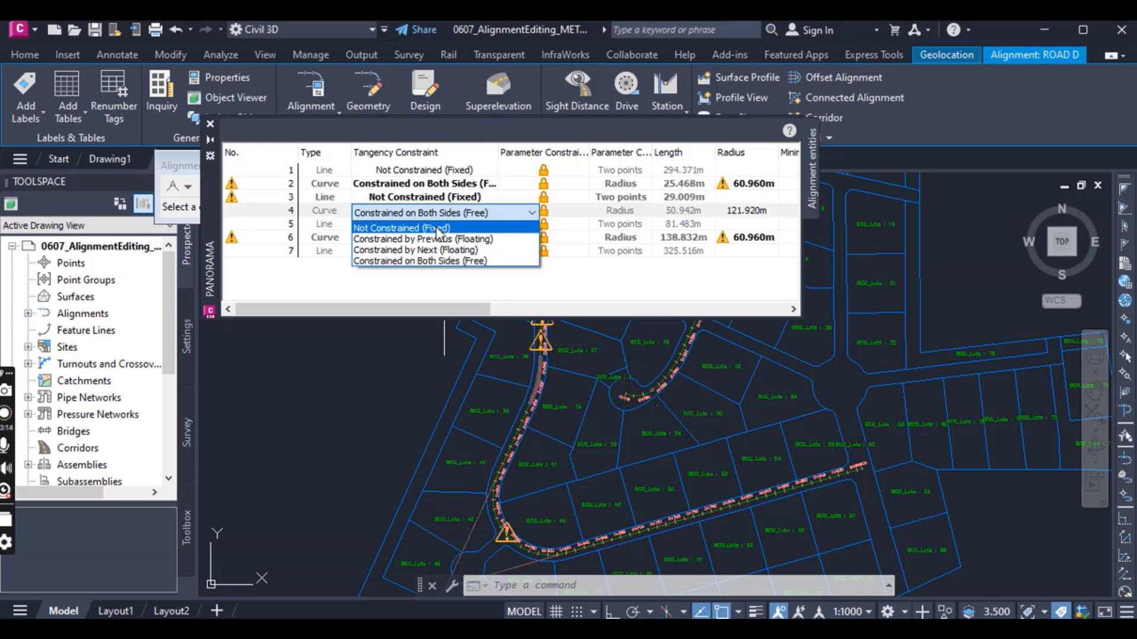
click(438, 230)
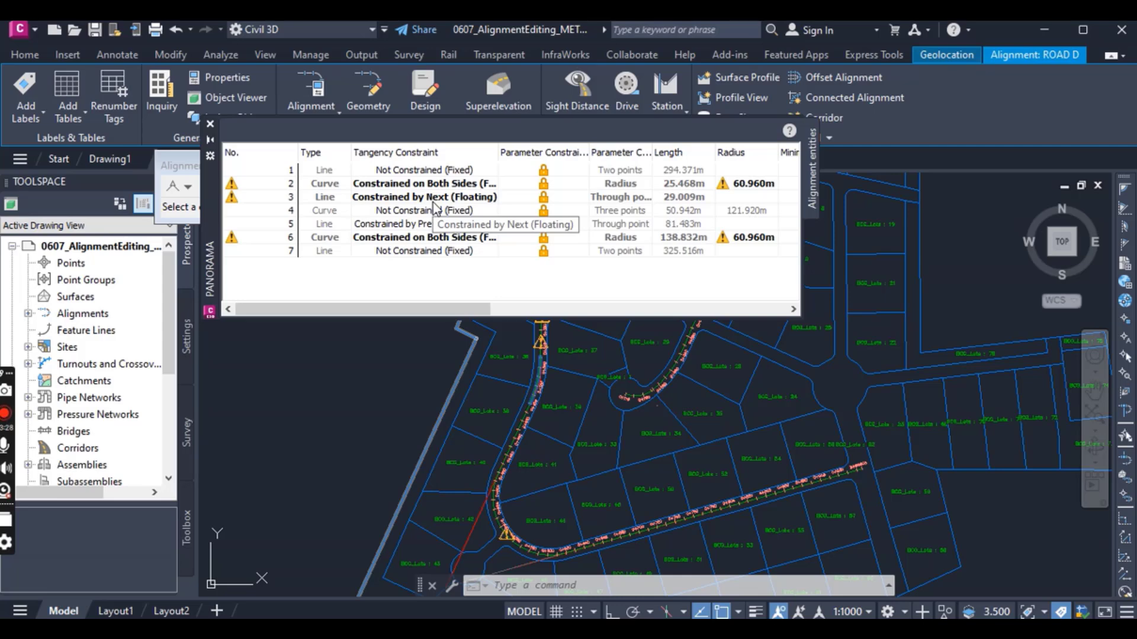
- Select ROAD D and stretch curve 6 from its middle grip near station 0+540 towards the inside of the bend
scroll(503, 530, up, 5)
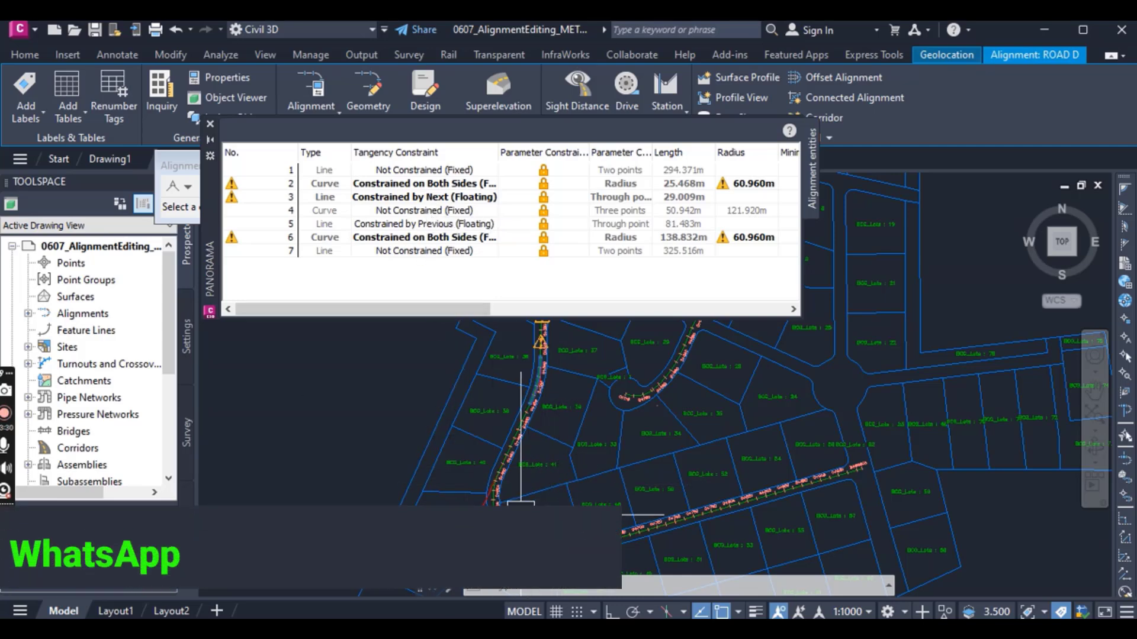
scroll(481, 438, up, 3)
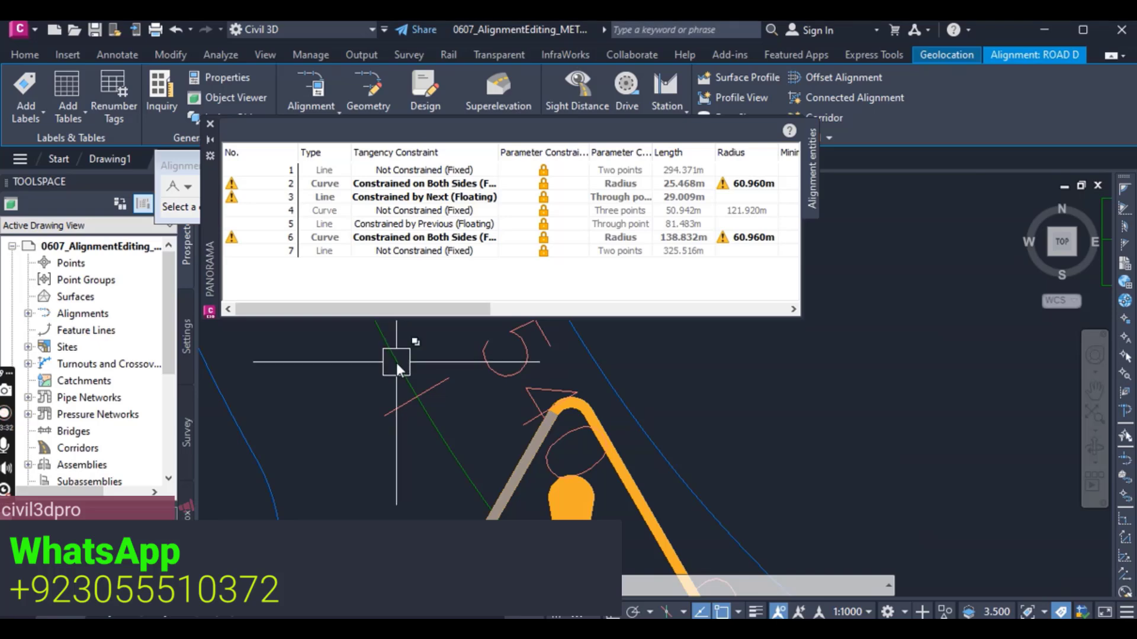
click(392, 381)
click(459, 426)
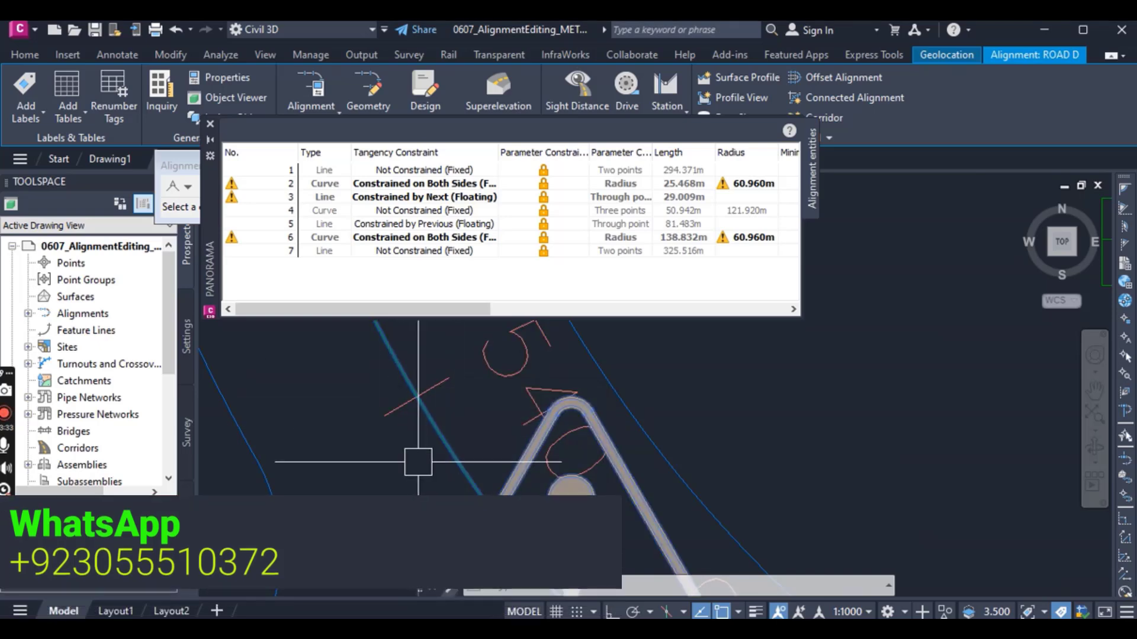
scroll(419, 461, down, 1)
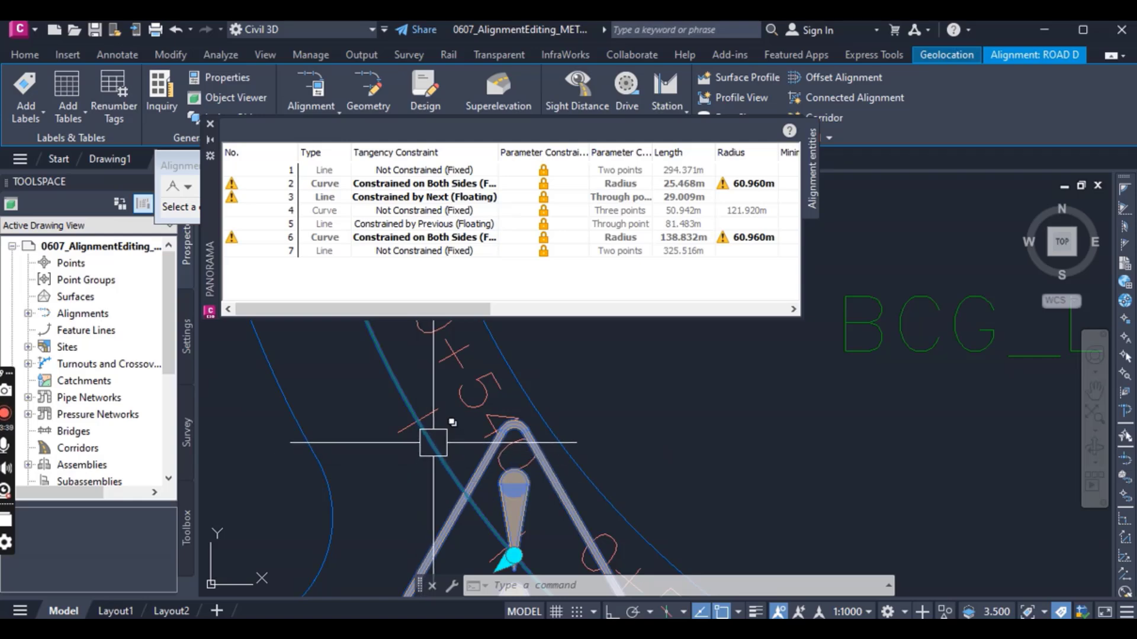
scroll(444, 493, down, 1)
scroll(483, 524, up, 4)
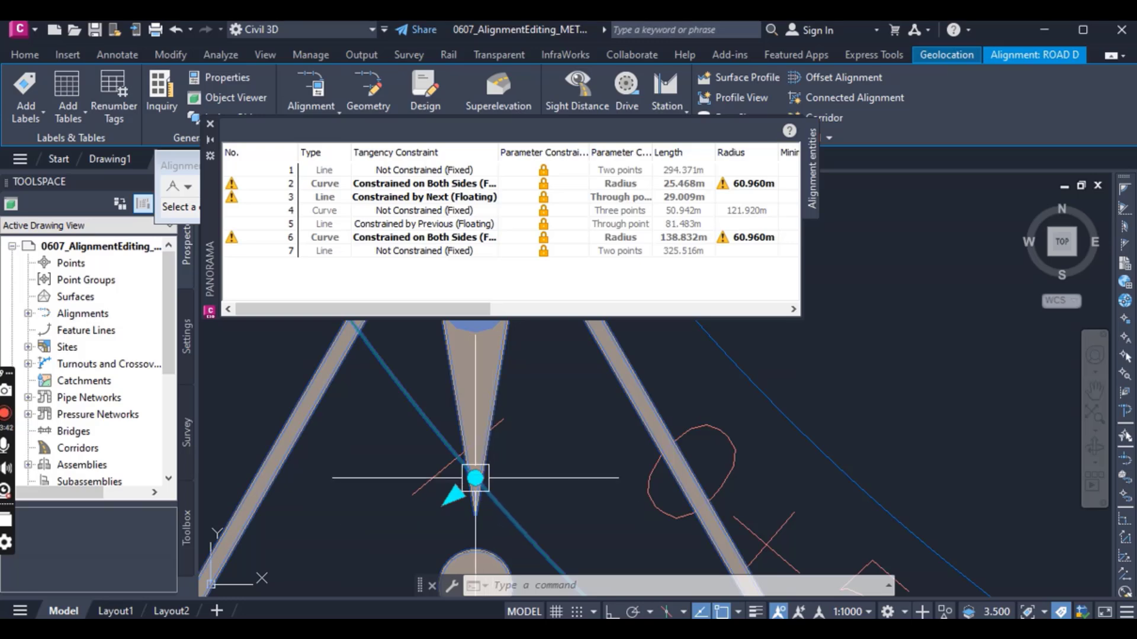
click(475, 478)
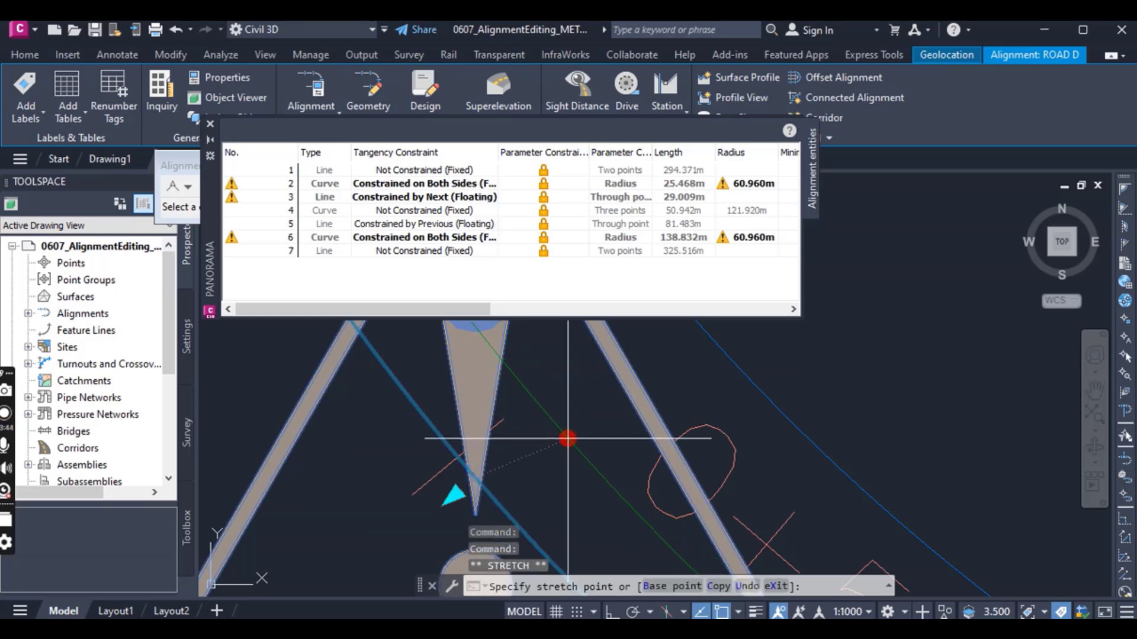
scroll(579, 418, down, 3)
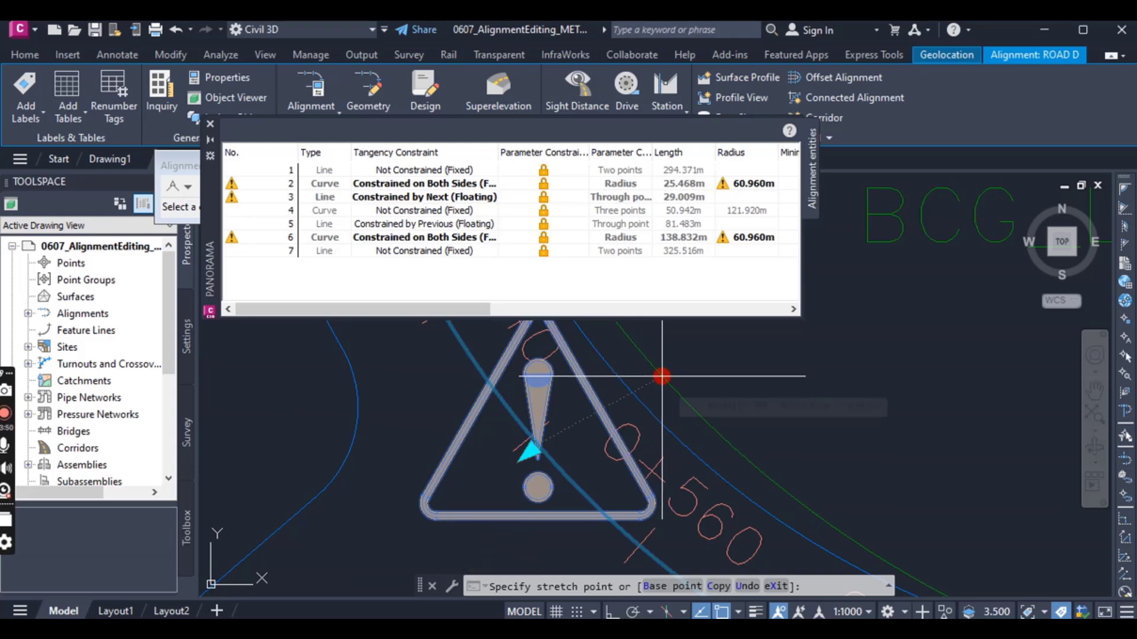
click(662, 374)
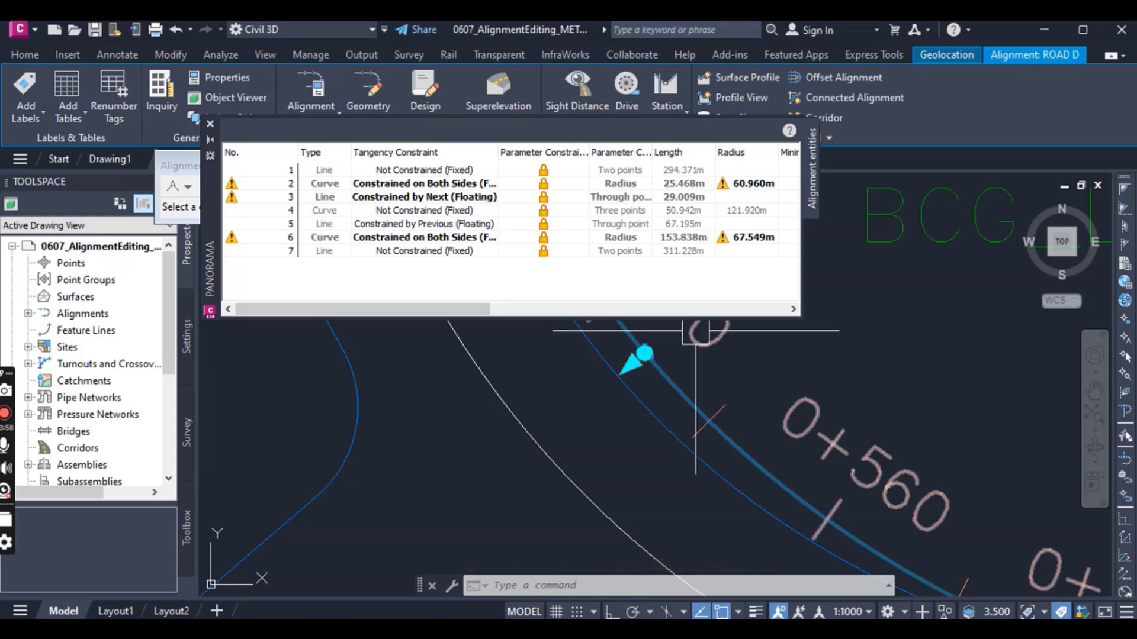
- Dock the alignment entities table above the ribbon so that it spans the full window width
mouse_move(695, 331)
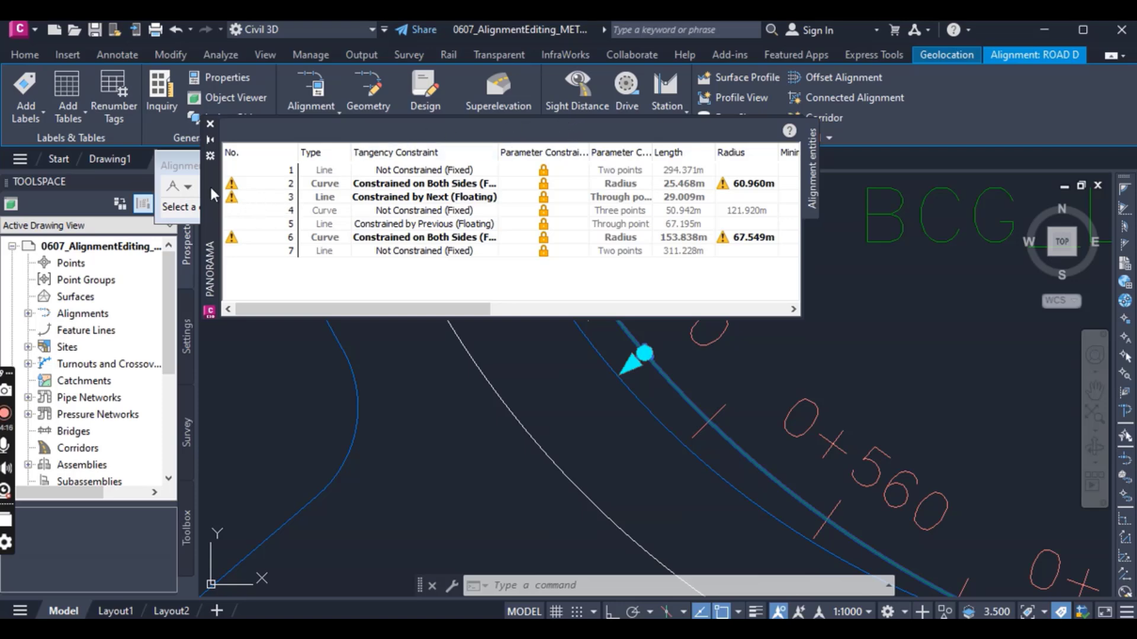
mouse_move(211, 187)
mouse_down()
mouse_move(308, 100)
mouse_move(316, 123)
mouse_up()
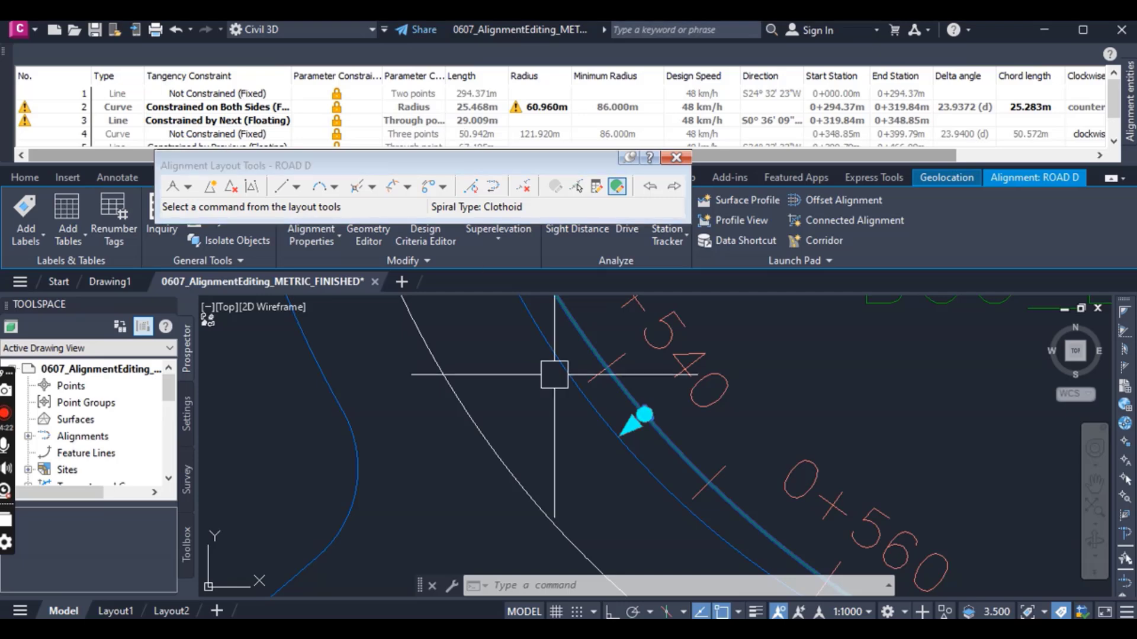
- Deselect ROAD D and undo the stretch of its curve near station 0+540
scroll(508, 460, down, 3)
scroll(508, 460, down, 2)
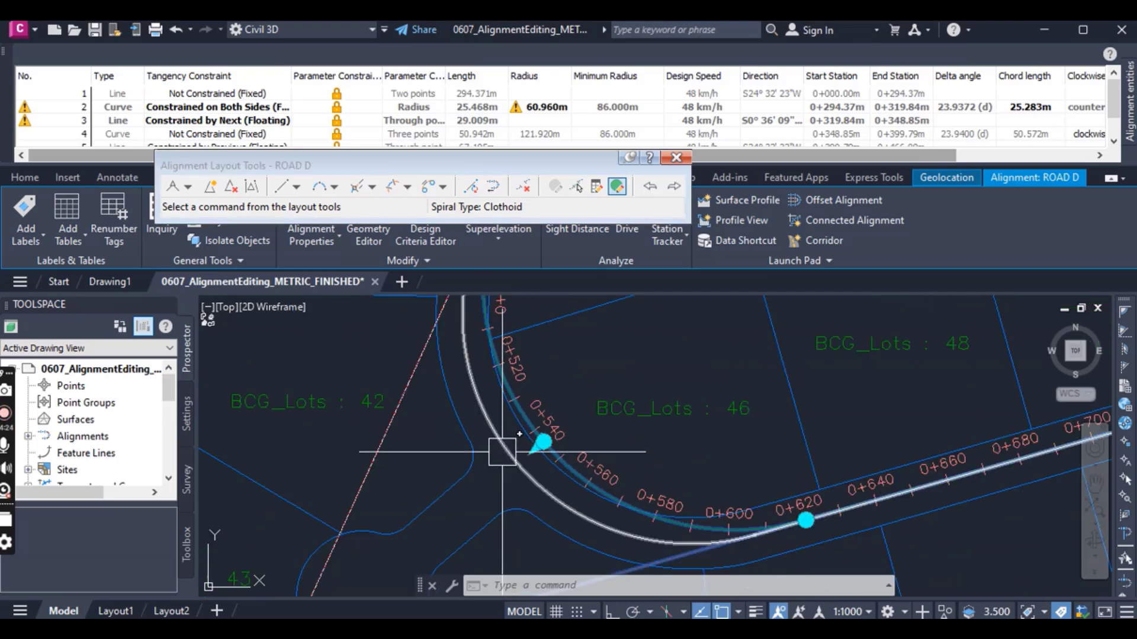
key(Escape)
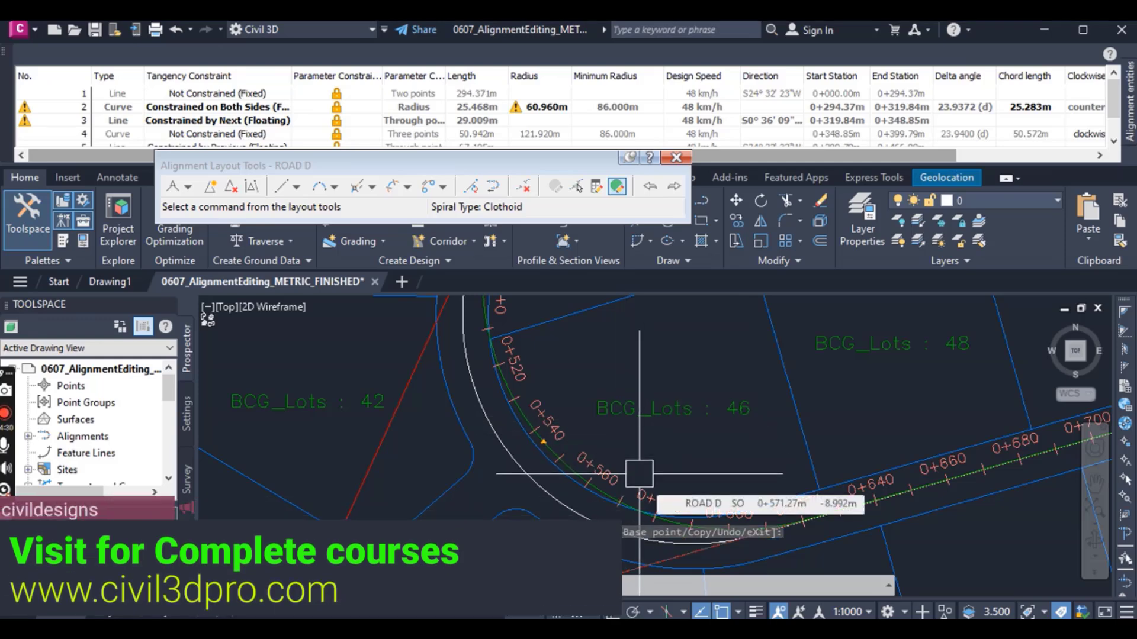
key(Escape)
key(Escape)
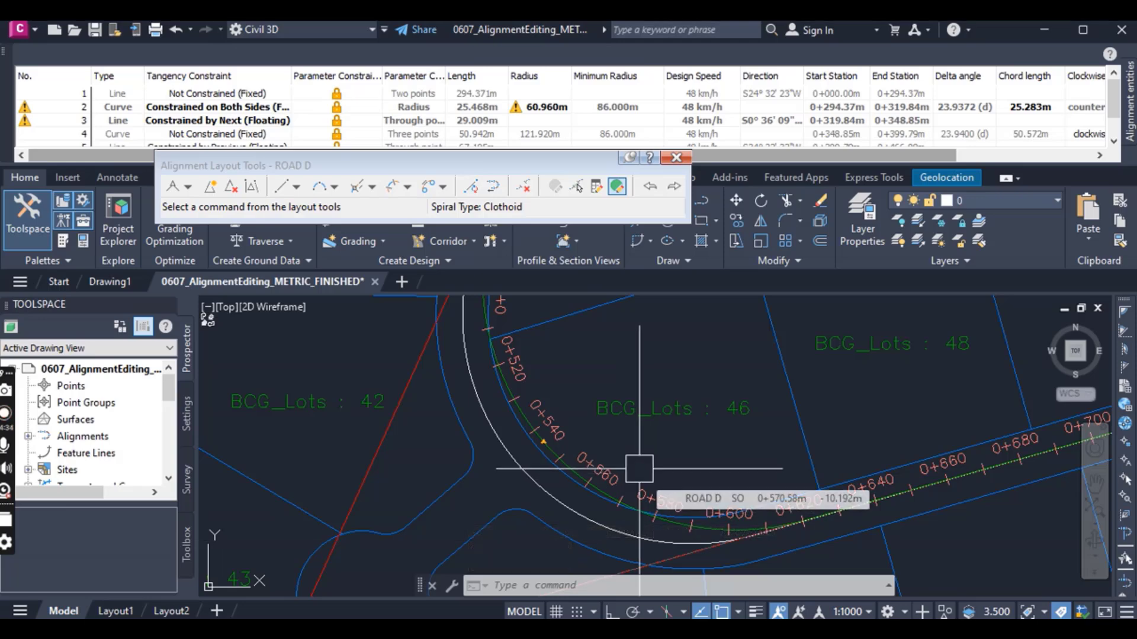
scroll(640, 468, up, 6)
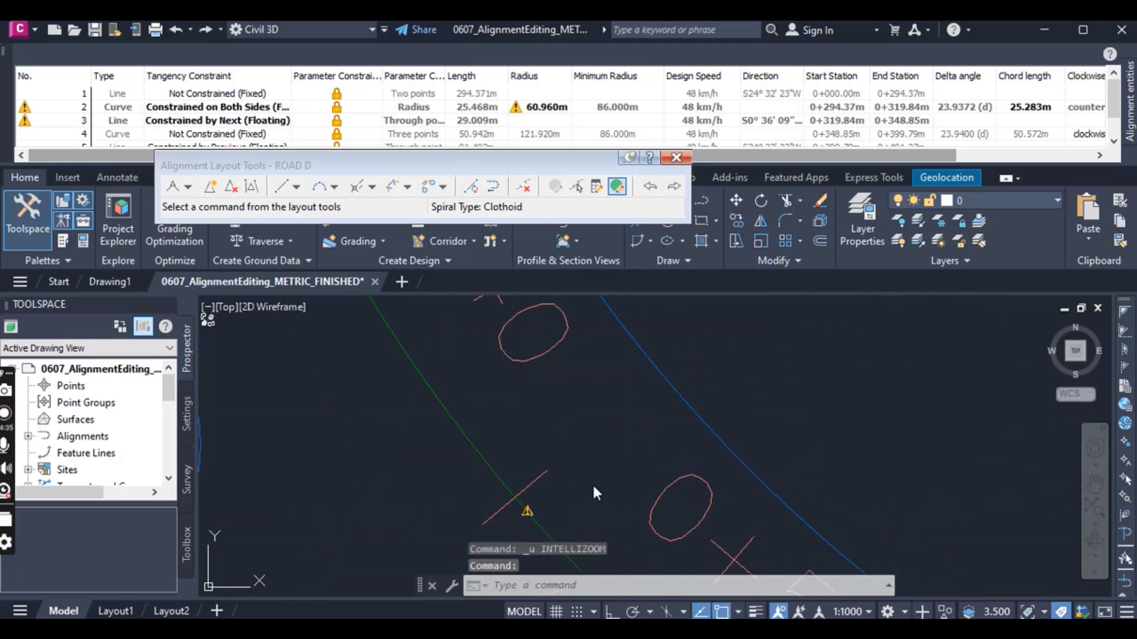
scroll(604, 450, down, 3)
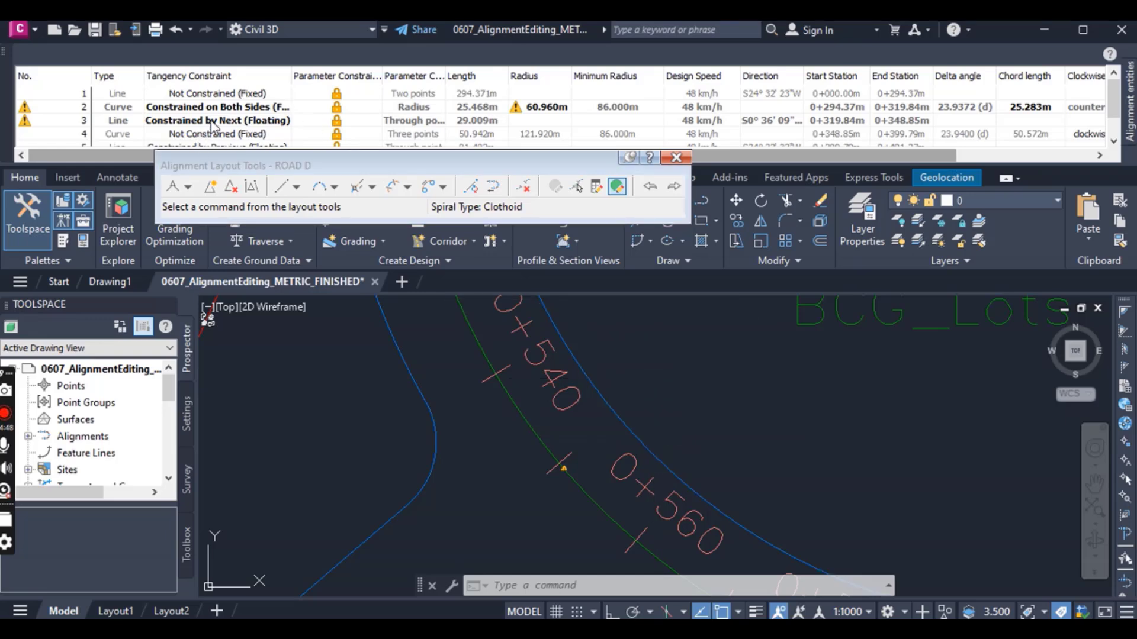
- Examine the tangency constraints of ROAD D's entities 1 to 7, including line 5's options, keeping Constrained by Previous (Floating) for line 5
scroll(213, 125, down, 1)
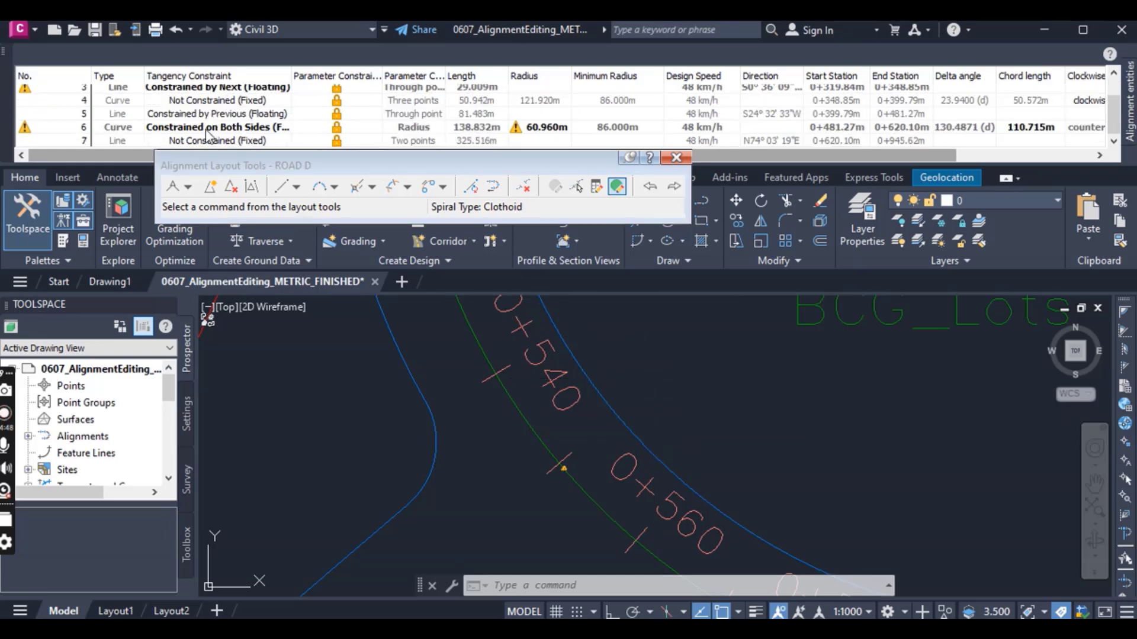
click(246, 103)
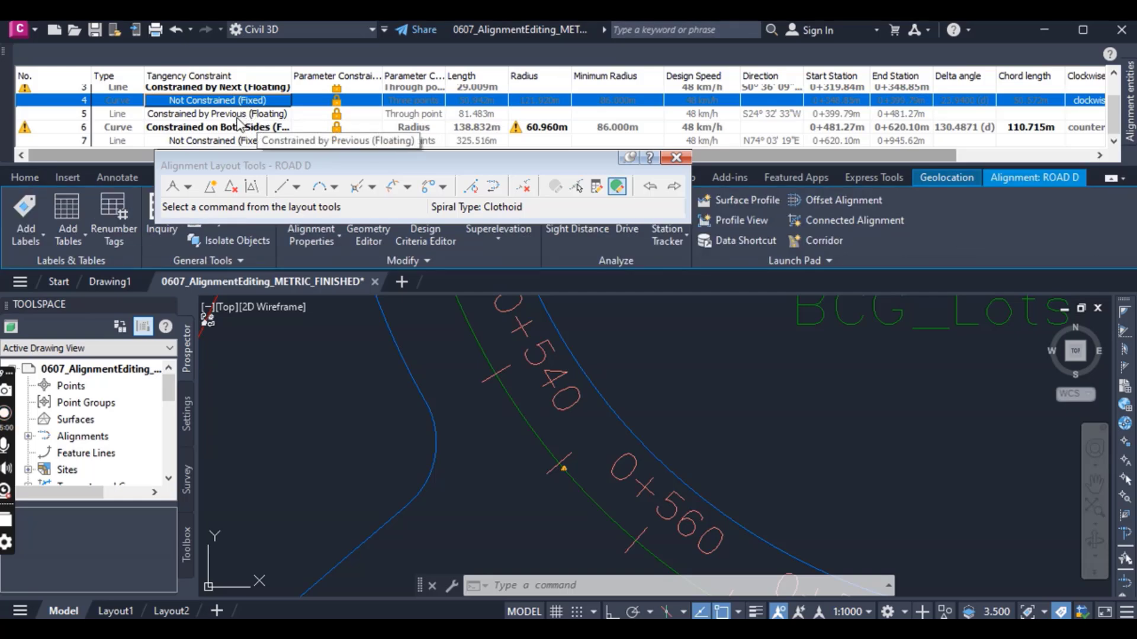
scroll(244, 112, up, 1)
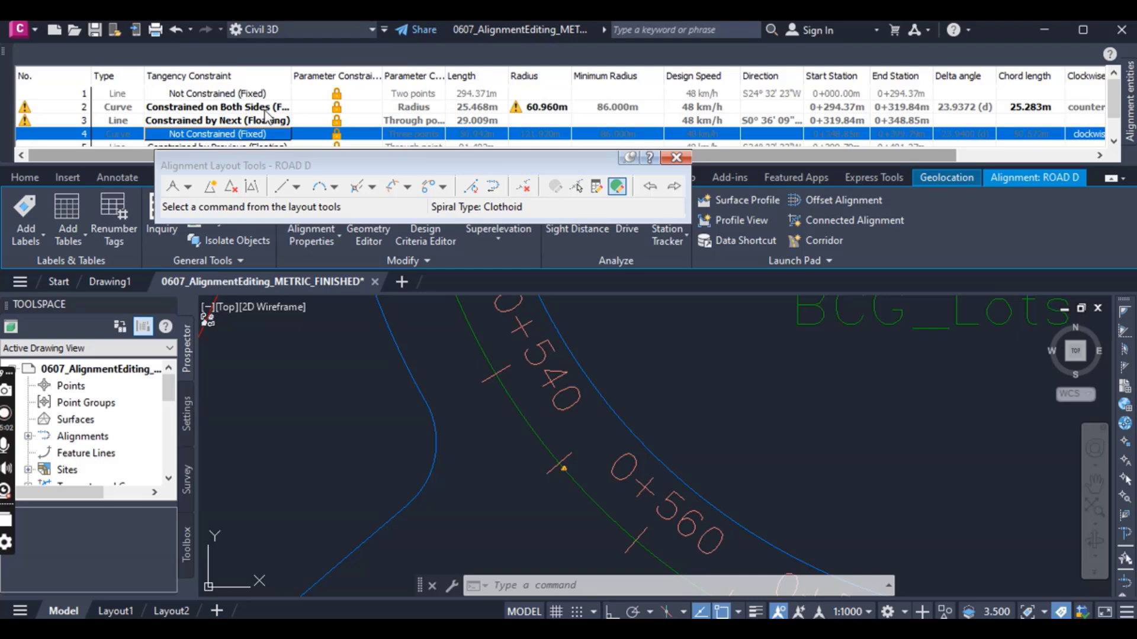
scroll(261, 122, down, 1)
scroll(261, 126, up, 1)
scroll(248, 123, down, 1)
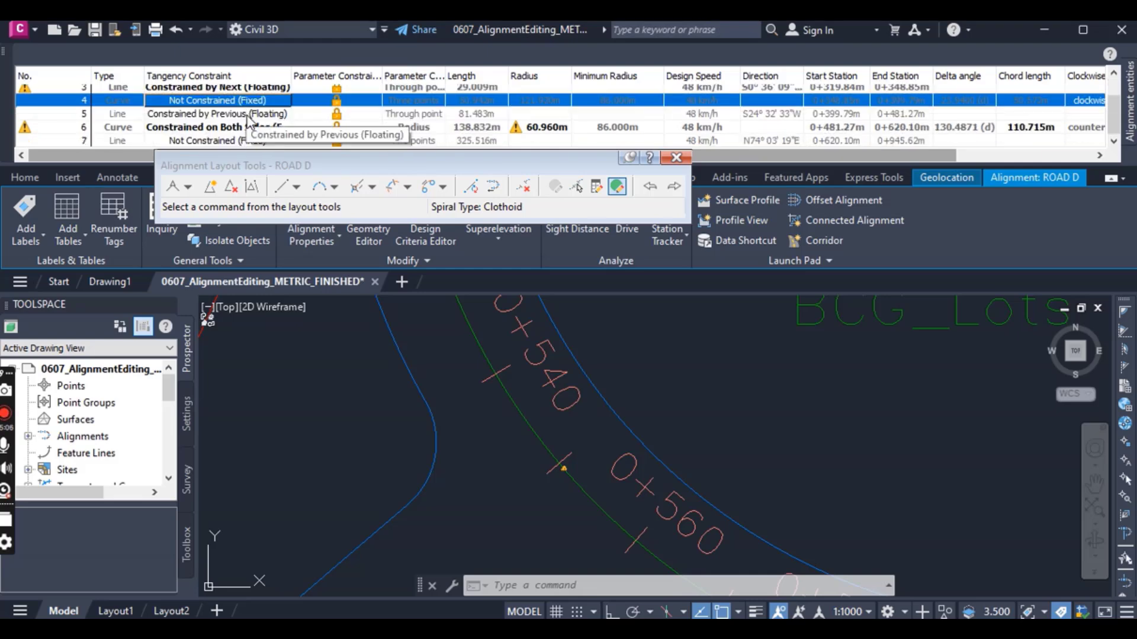
click(247, 115)
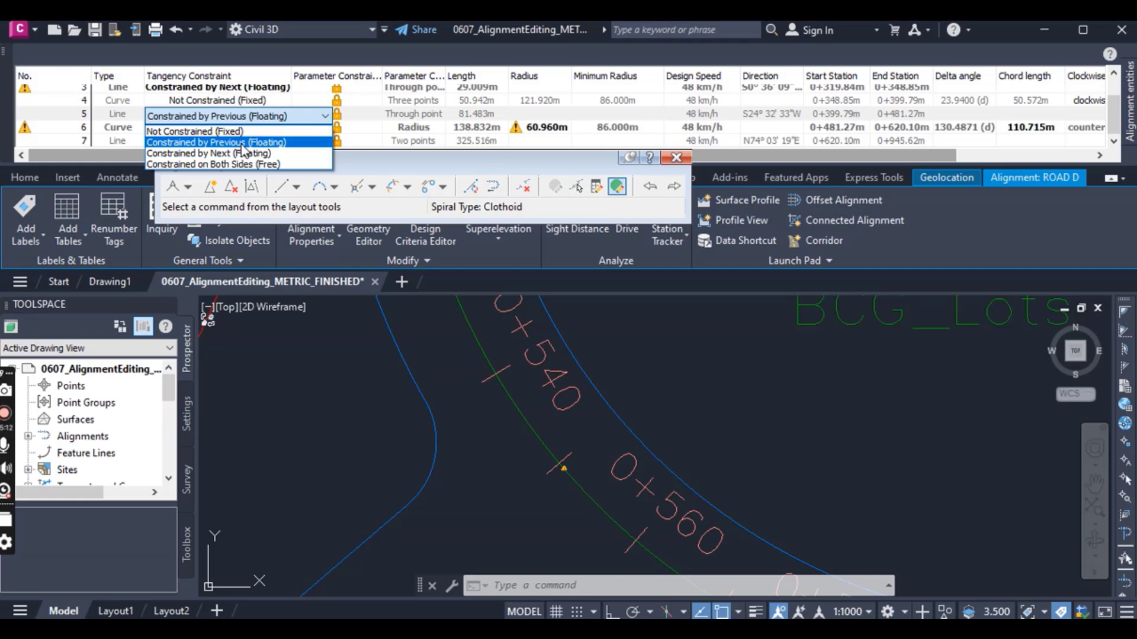
click(241, 143)
scroll(256, 139, up, 1)
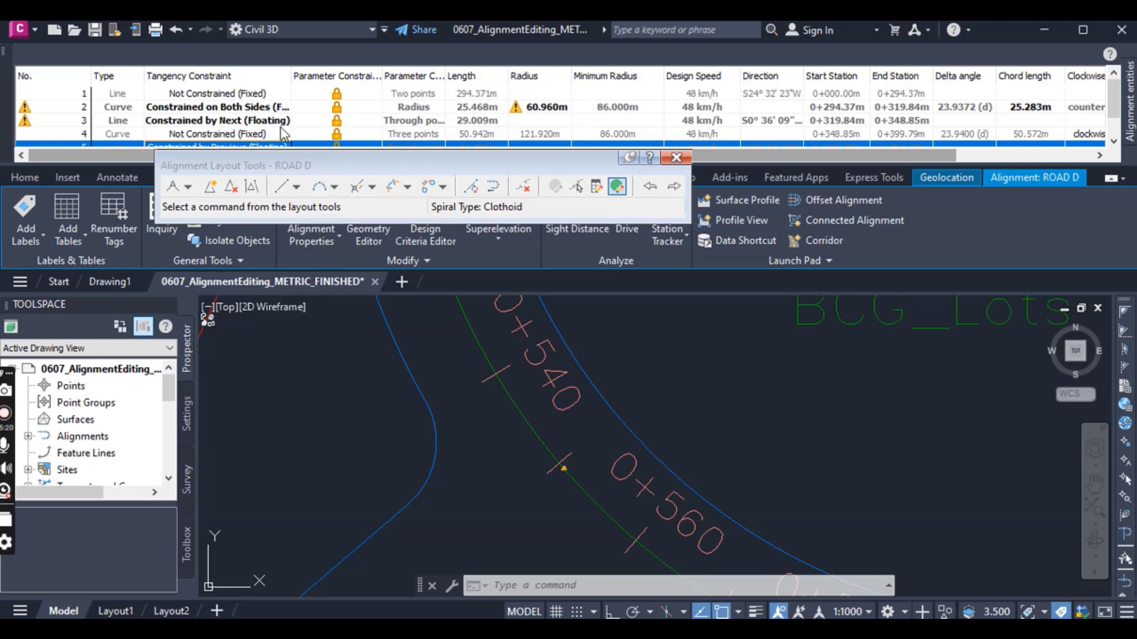
scroll(278, 136, down, 1)
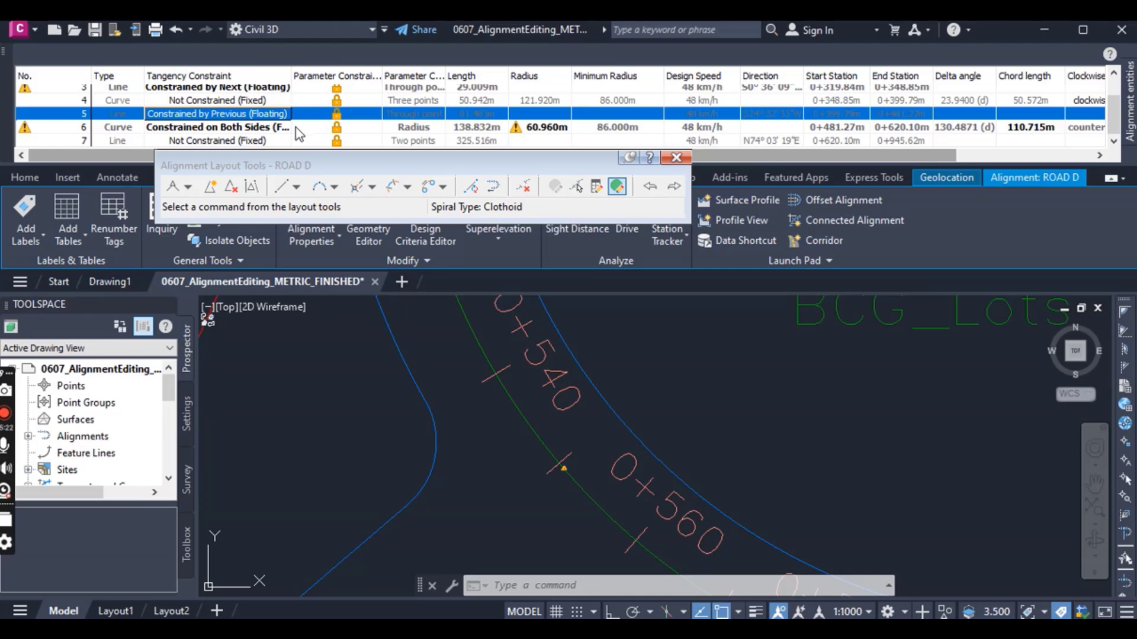
scroll(302, 130, up, 1)
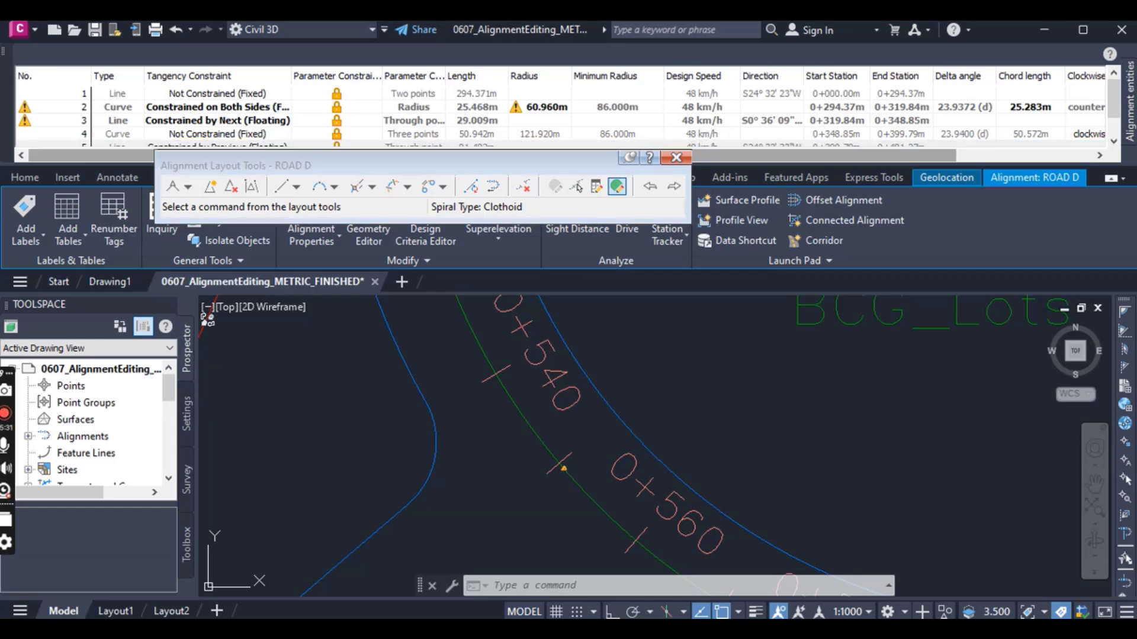
- Select ROAD D and stretch curve 6 from its middle grip near station 0+550 about 4.6 m towards the inside of the bend
click(521, 421)
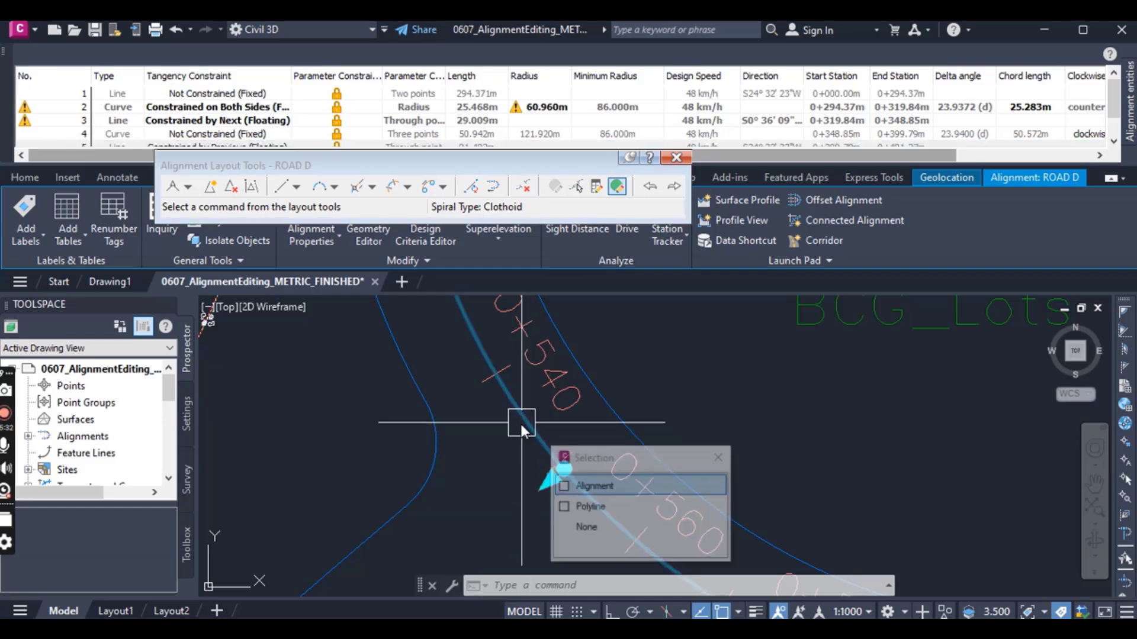
click(578, 487)
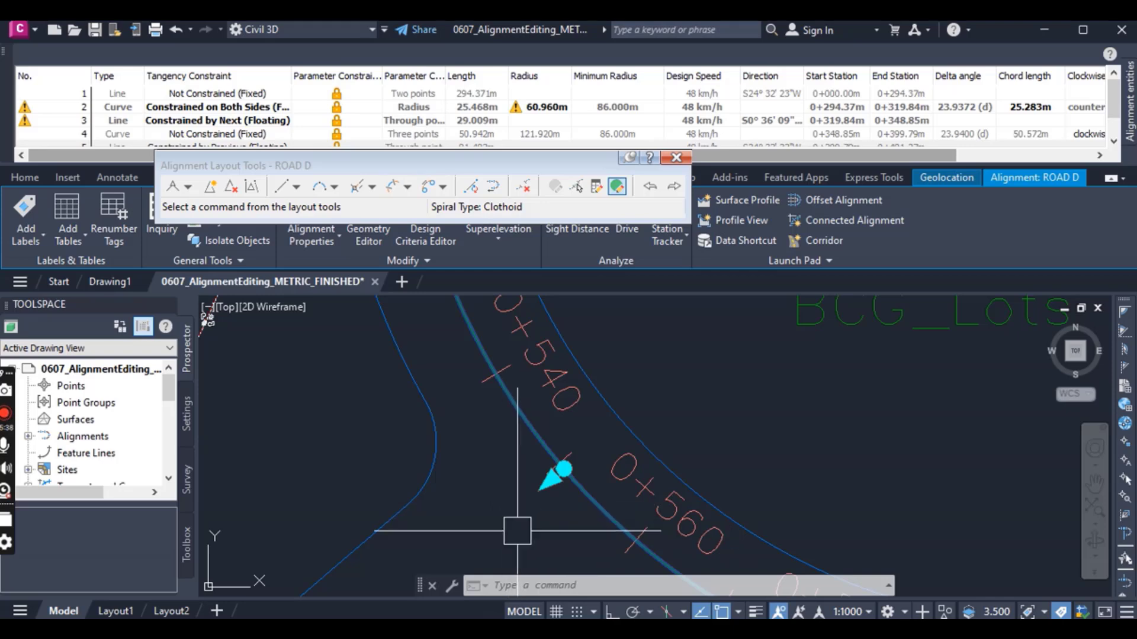
scroll(539, 512, up, 2)
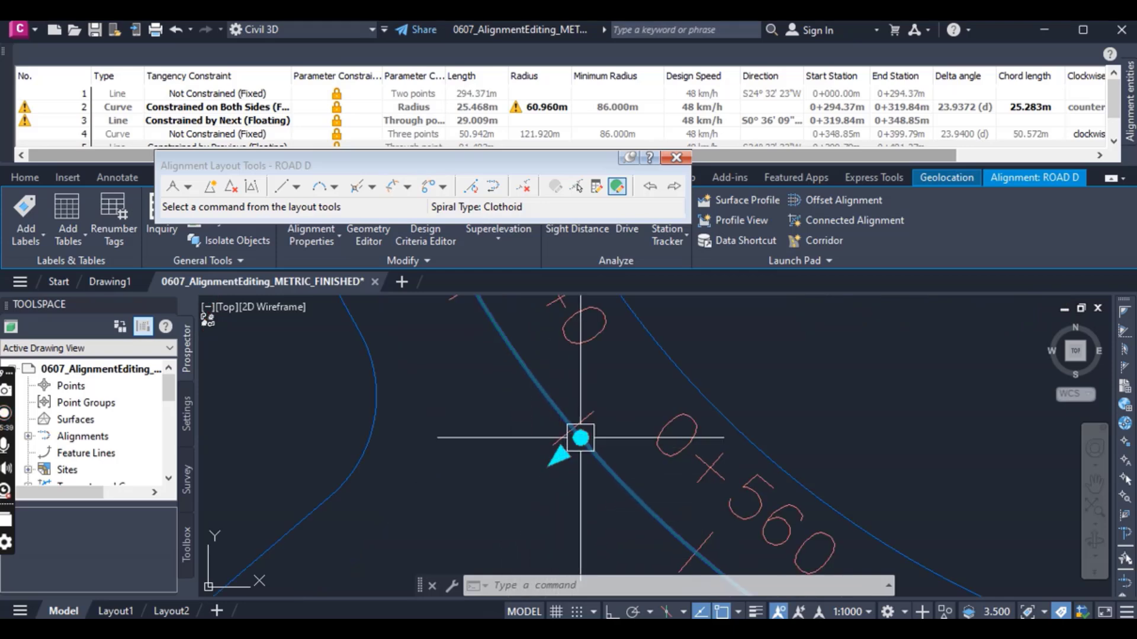
click(580, 438)
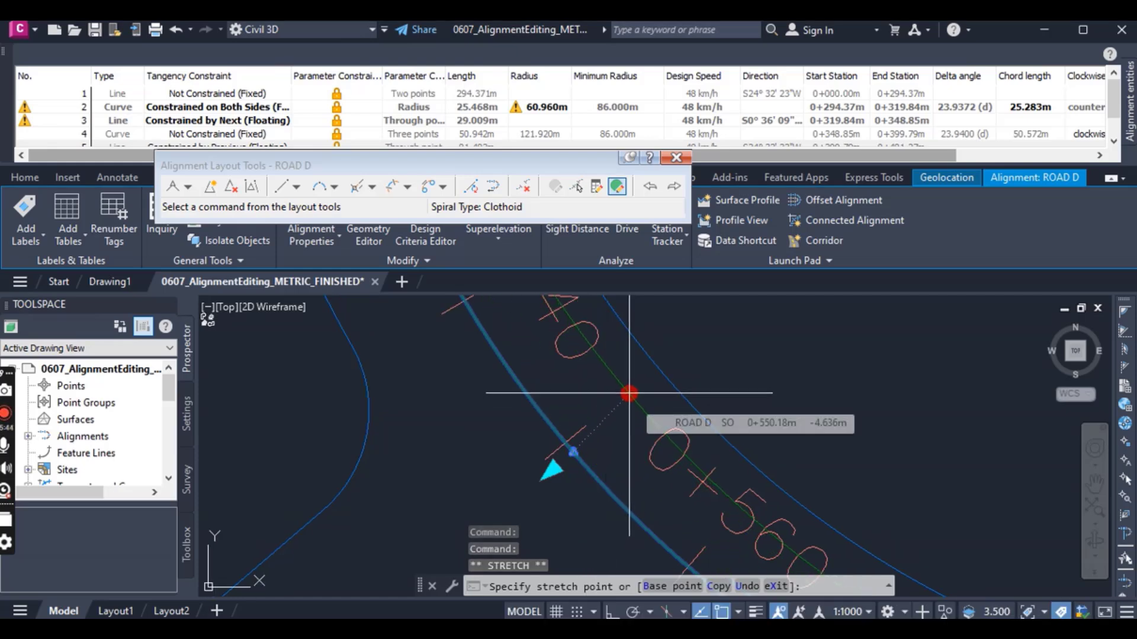
click(634, 400)
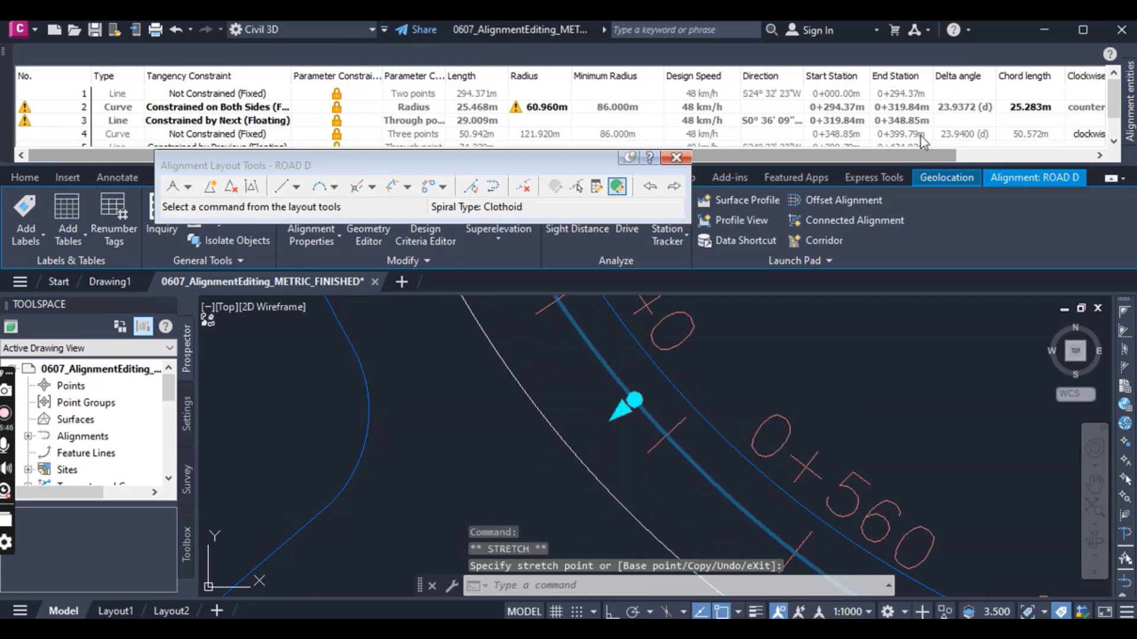
- Try to enlarge the docked entities table and examine the lengths, radius and stations of lines 5 and 7 and curve 6
scroll(892, 119, down, 2)
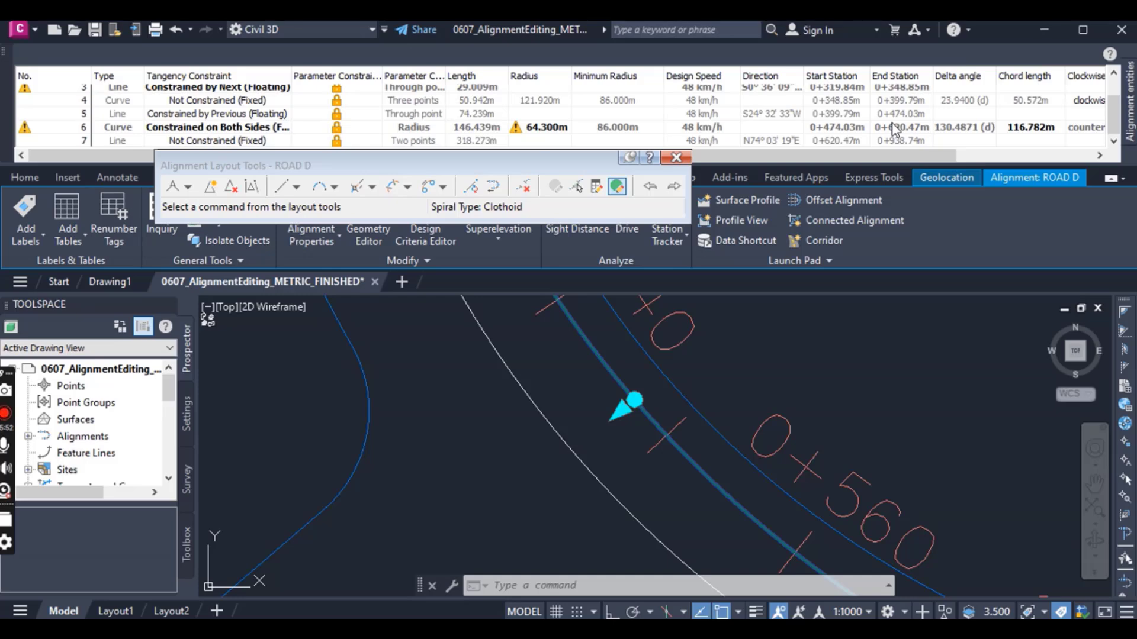
mouse_move(823, 152)
mouse_down()
mouse_move(866, 154)
mouse_move(822, 160)
mouse_up()
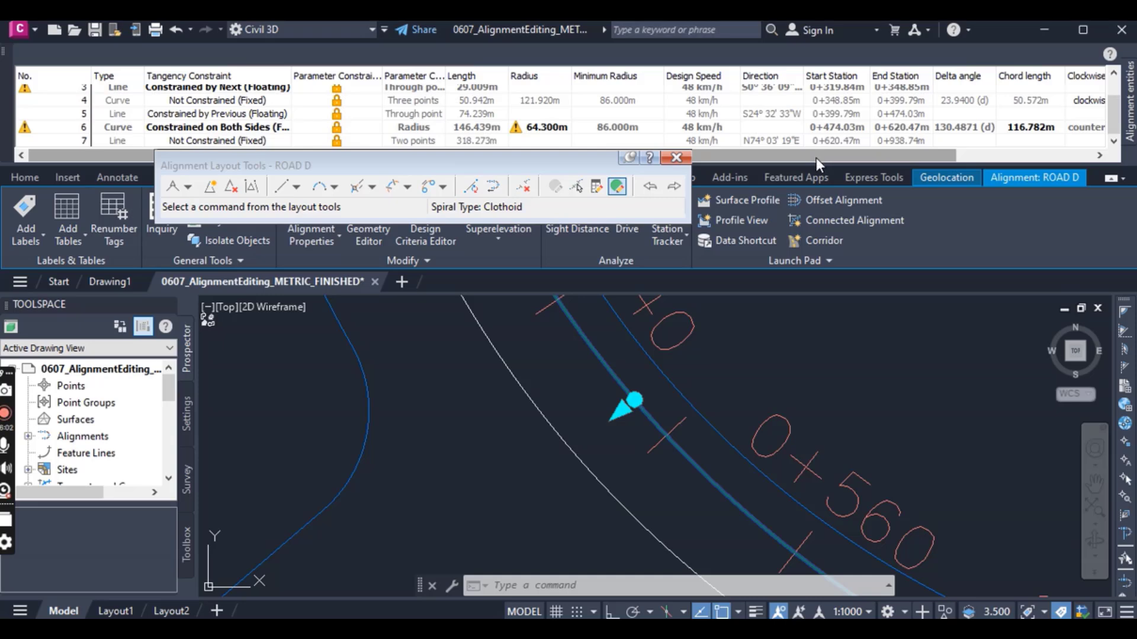
drag(822, 159, 799, 180)
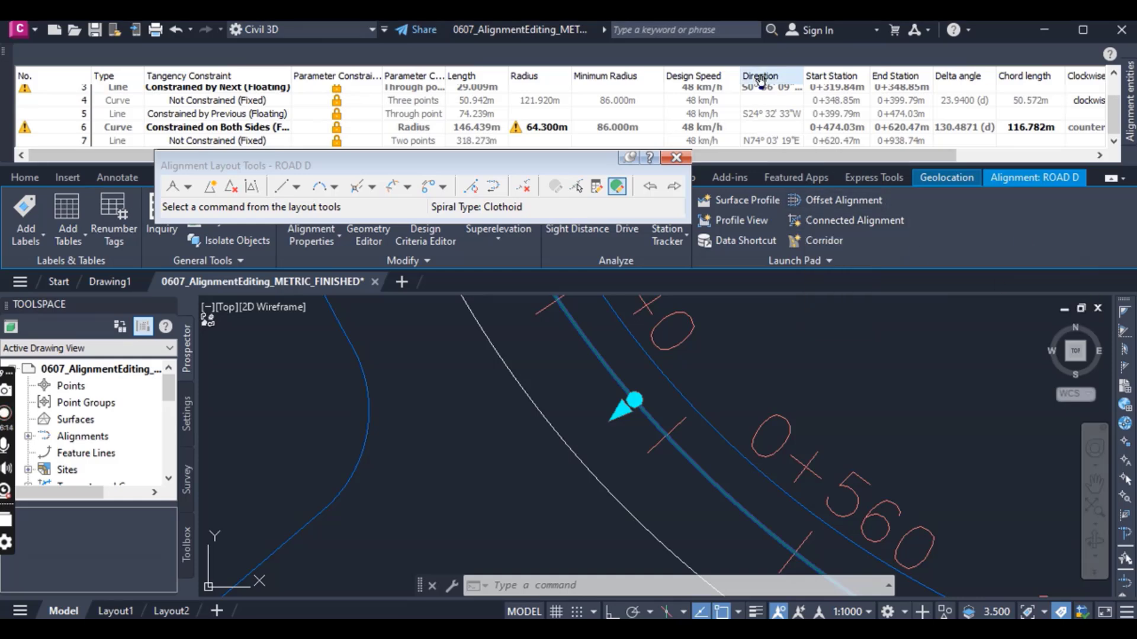
scroll(767, 122, up, 1)
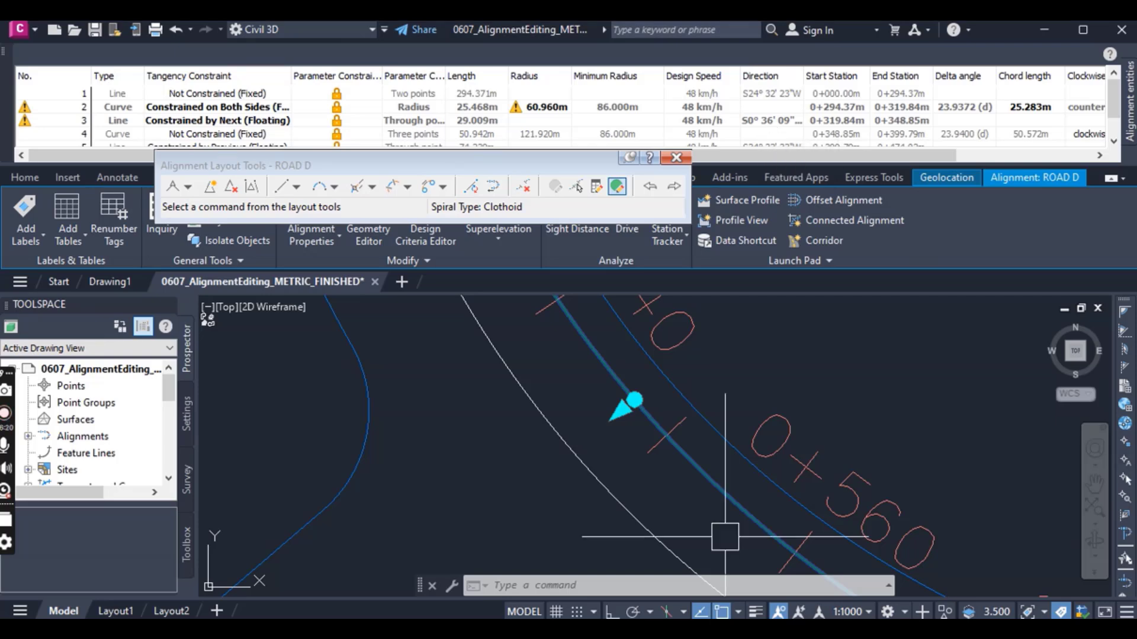
- Deselect ROAD D and undo the inward stretch of curve 6
key(Escape)
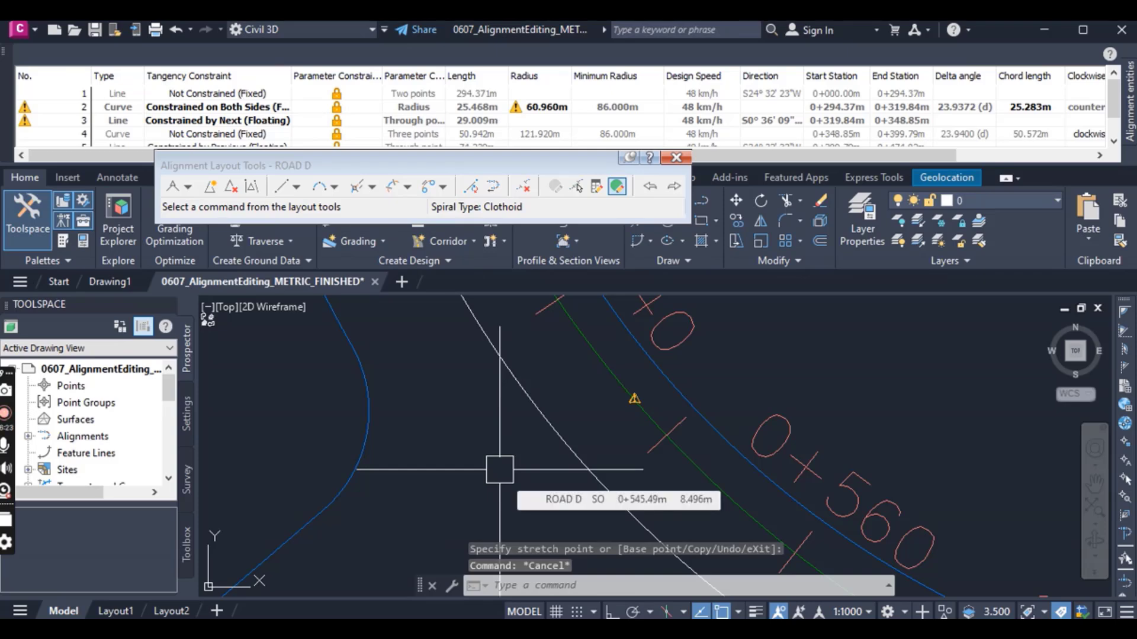
key(ctrl+z)
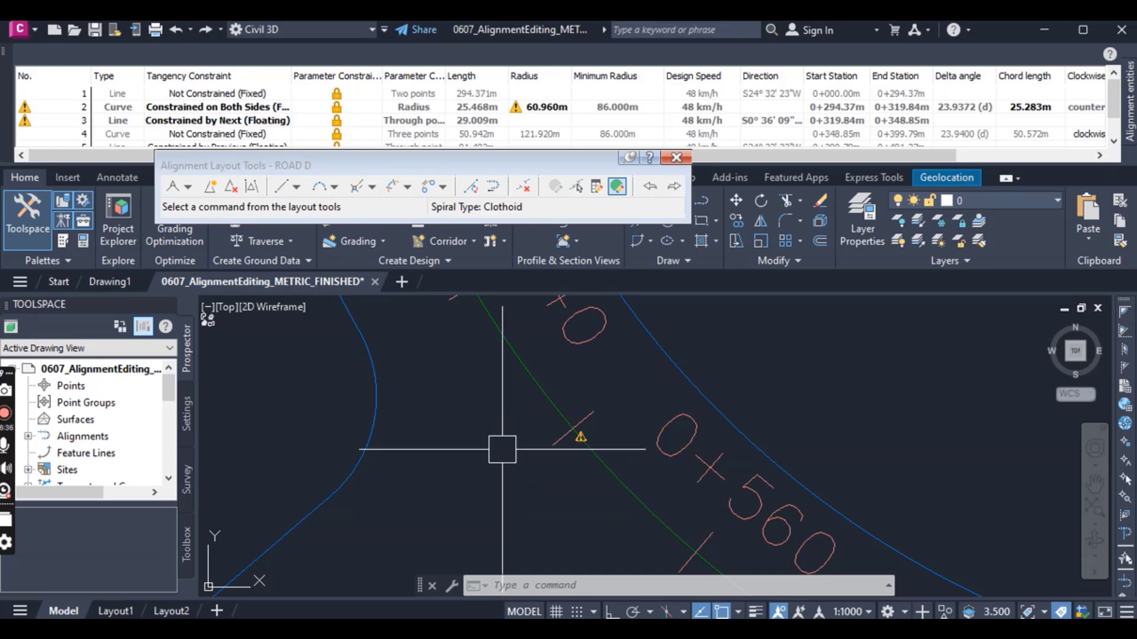
- Set the tangency constraint of line 5 to Constrained by Next (Floating)
scroll(248, 140, down, 1)
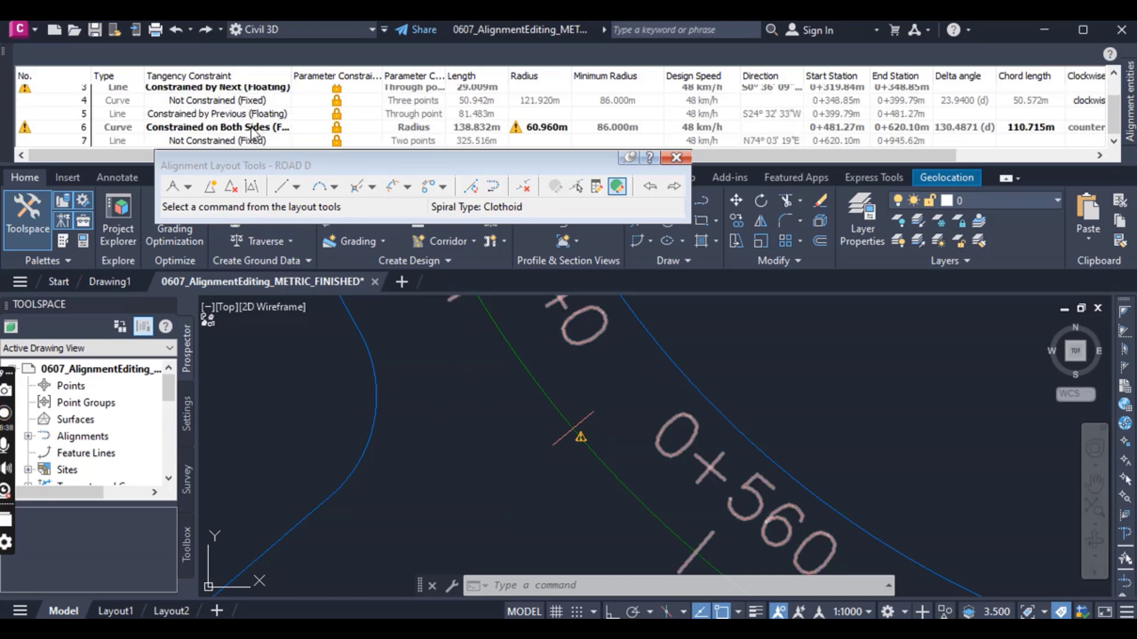
click(270, 115)
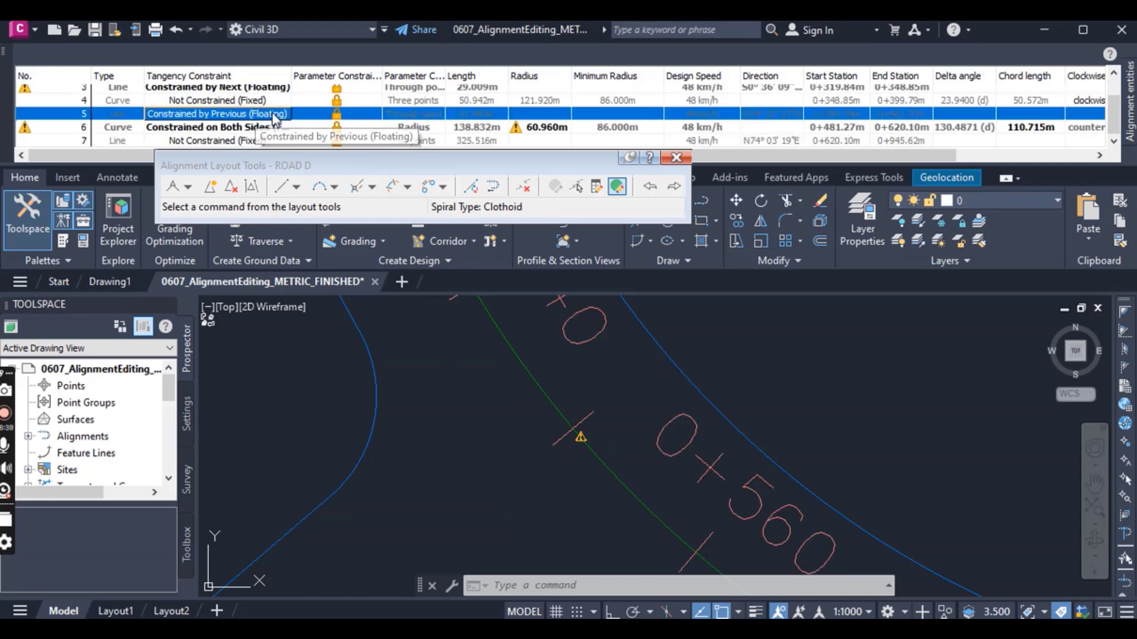
click(270, 116)
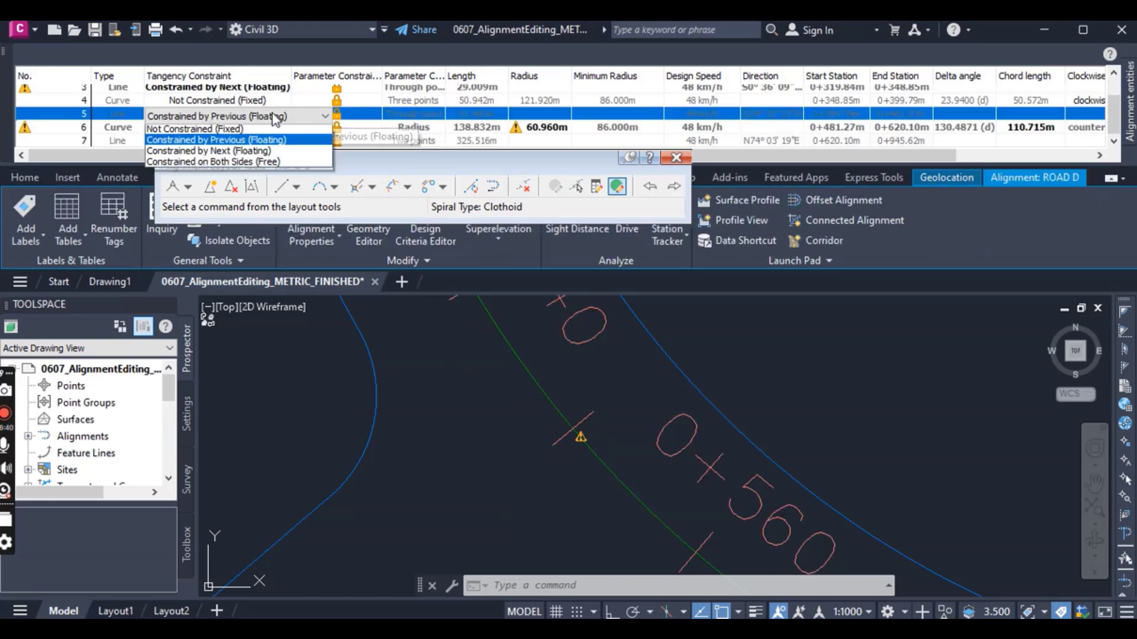
click(248, 154)
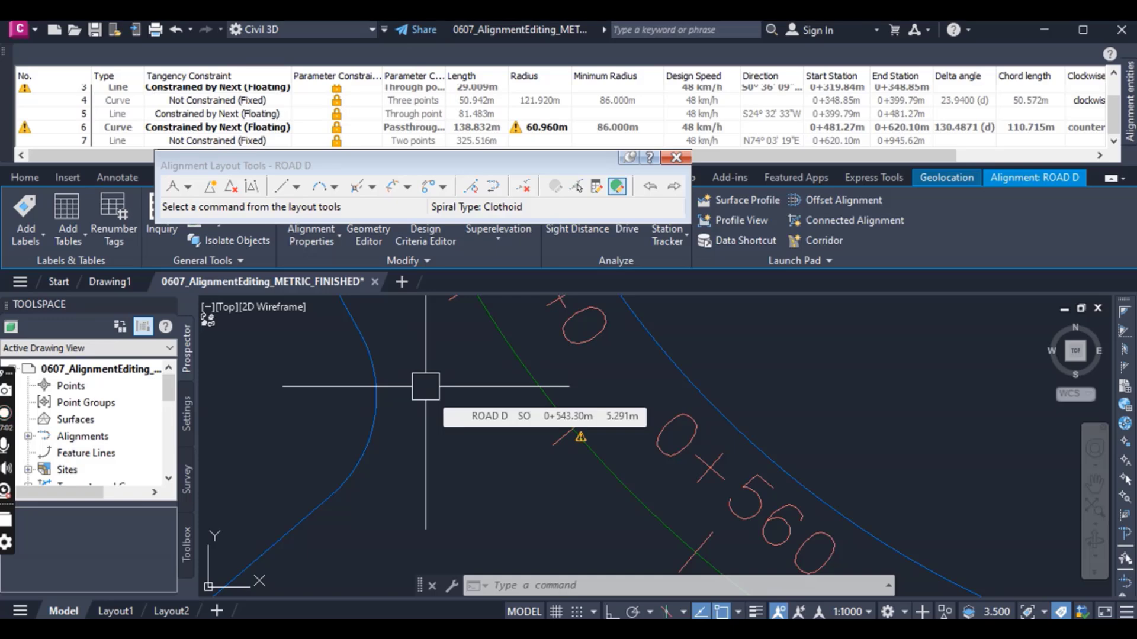
- Select ROAD D, stretch curve 6 from its middle grip near station 0+550 towards the outside of the bend, and check the table's values
click(520, 386)
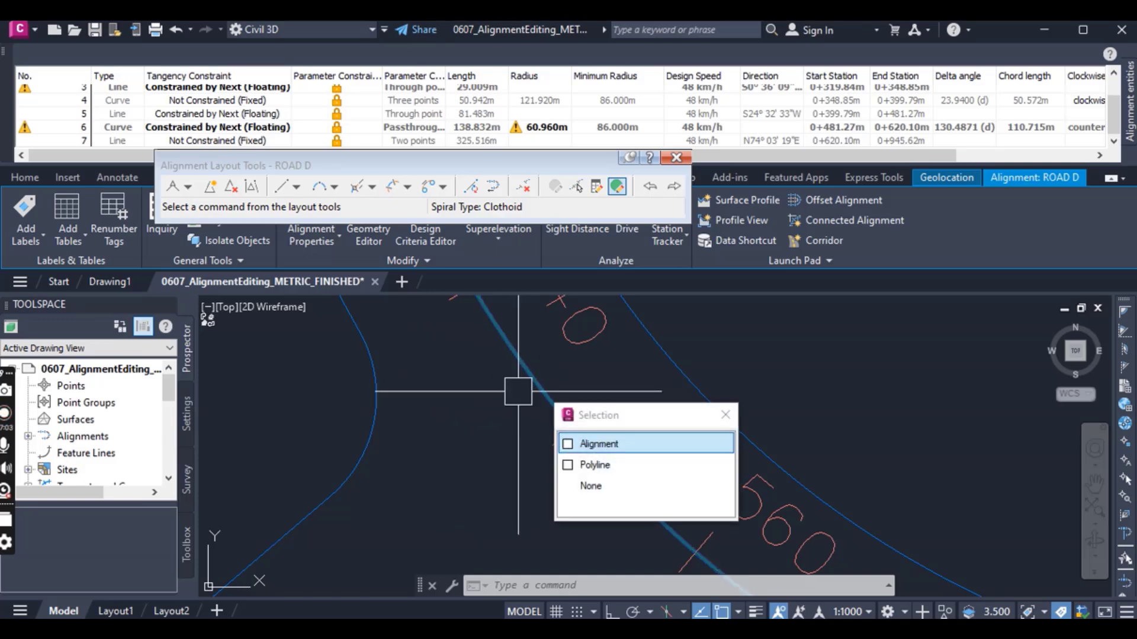
click(603, 450)
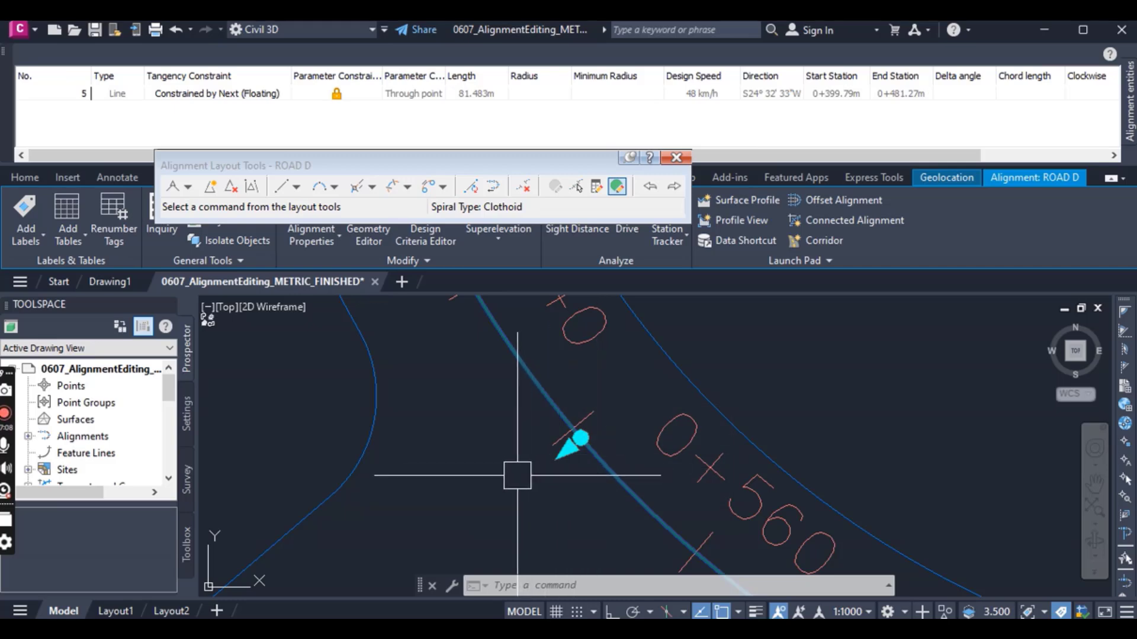
click(581, 439)
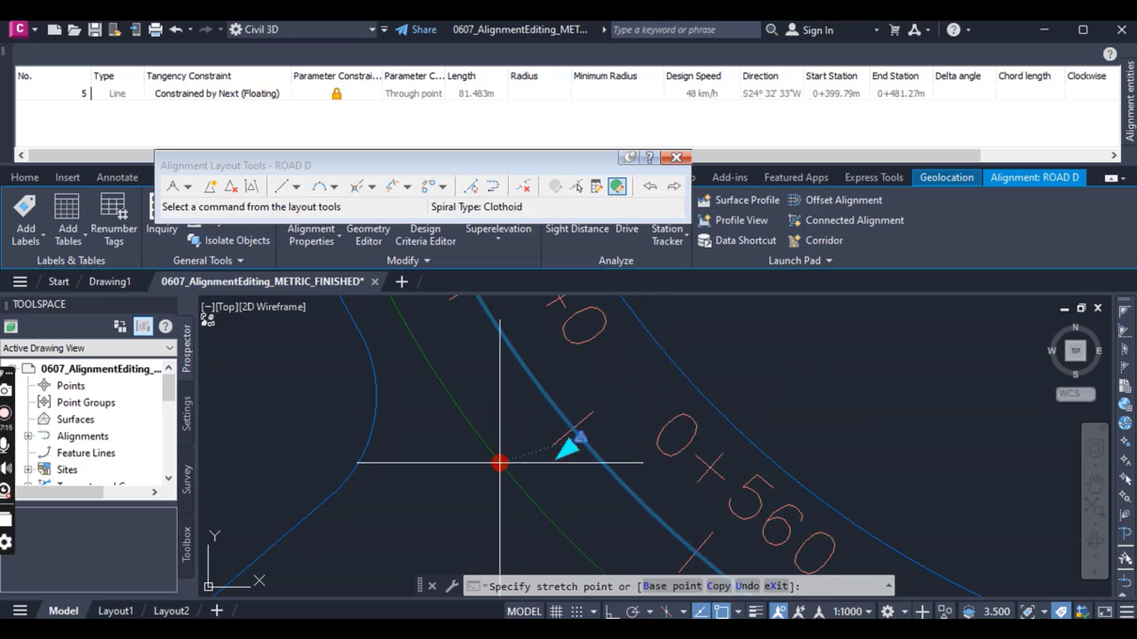
click(496, 467)
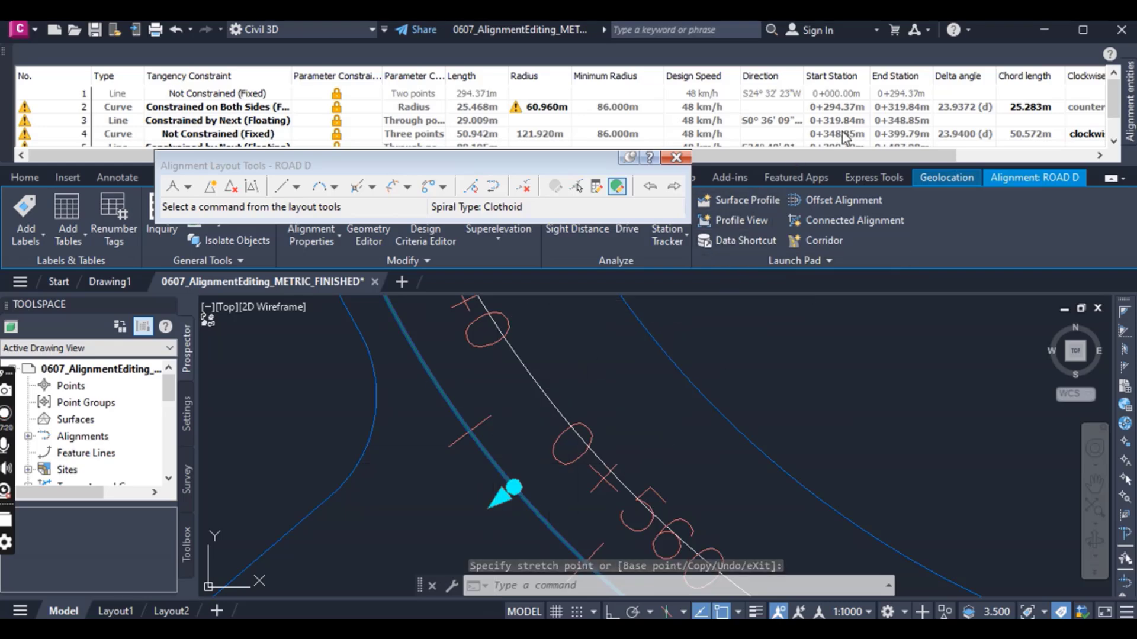
scroll(844, 133, down, 1)
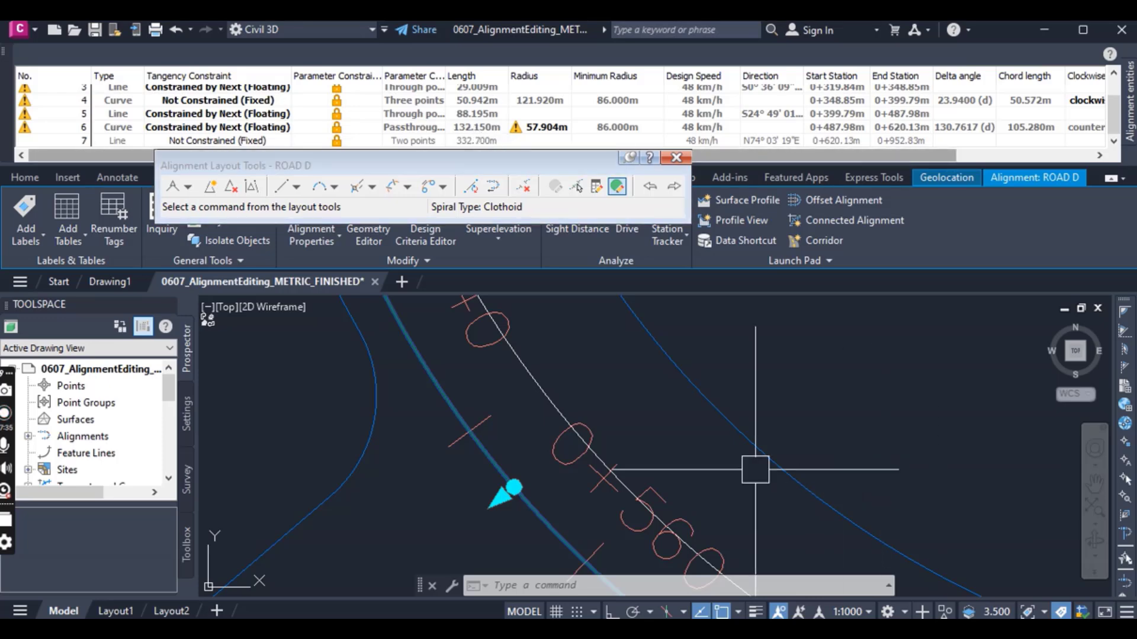
scroll(708, 411, down, 4)
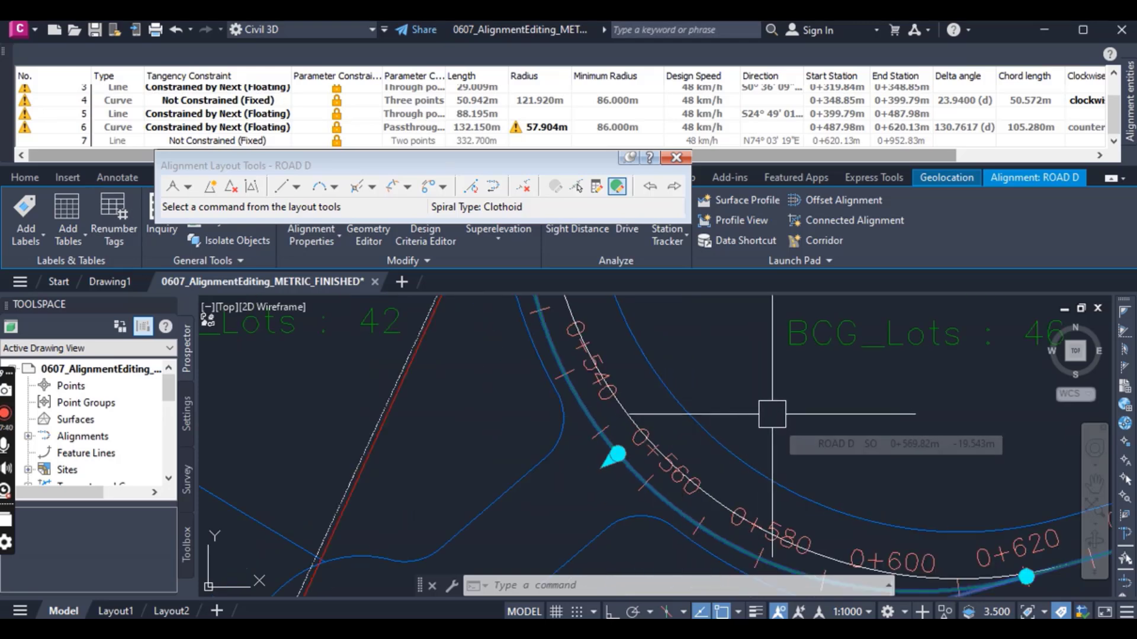
- Deselect ROAD D and undo the outward stretch of curve 6
key(Escape)
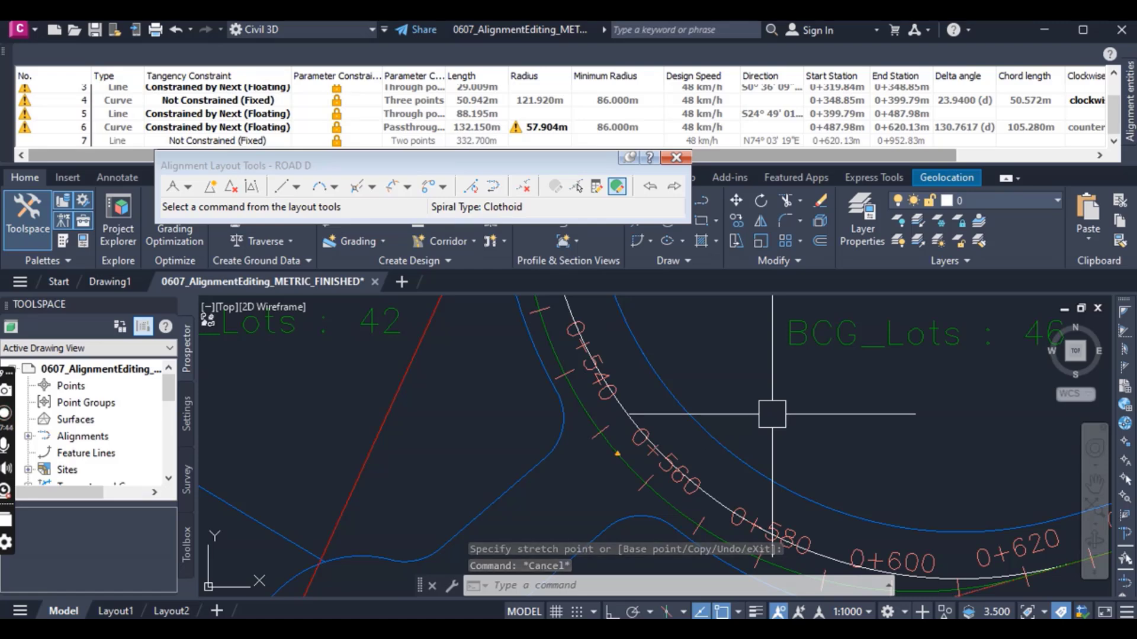
key(ctrl+z)
scroll(772, 414, up, 4)
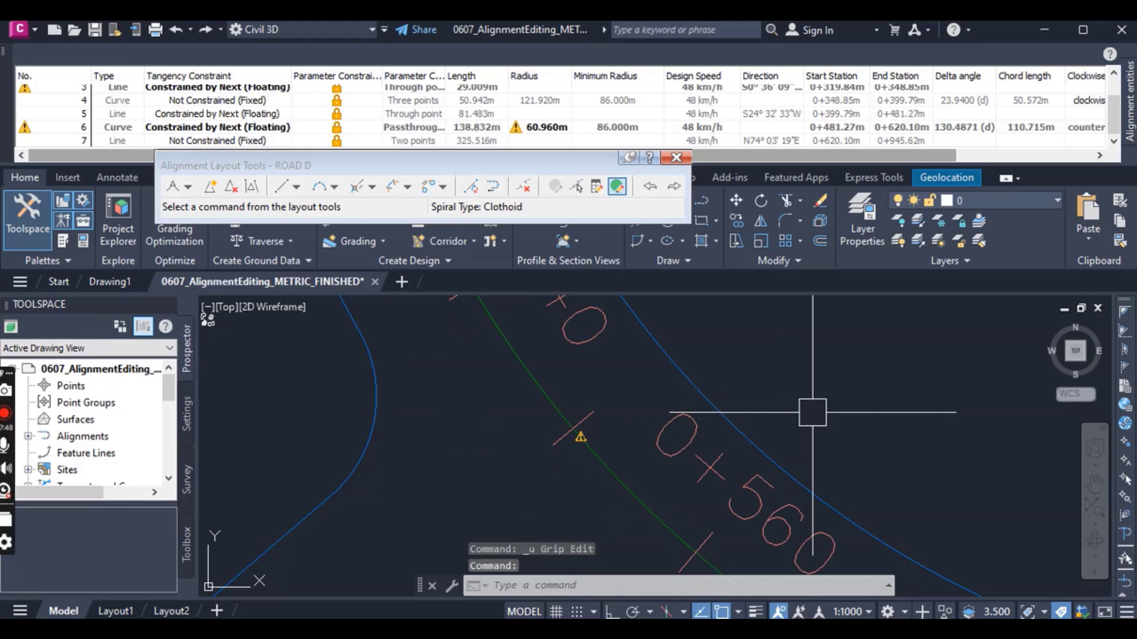
- Set the tangency constraint of line 5 to Constrained on Both Sides (Free)
mouse_move(813, 412)
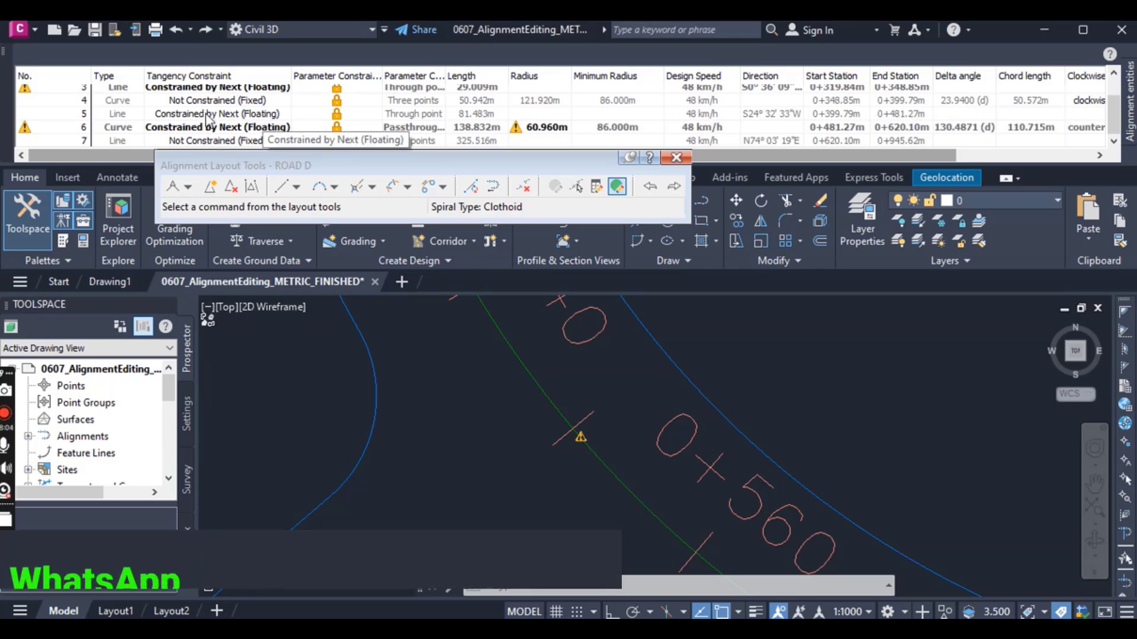
click(263, 116)
click(263, 116)
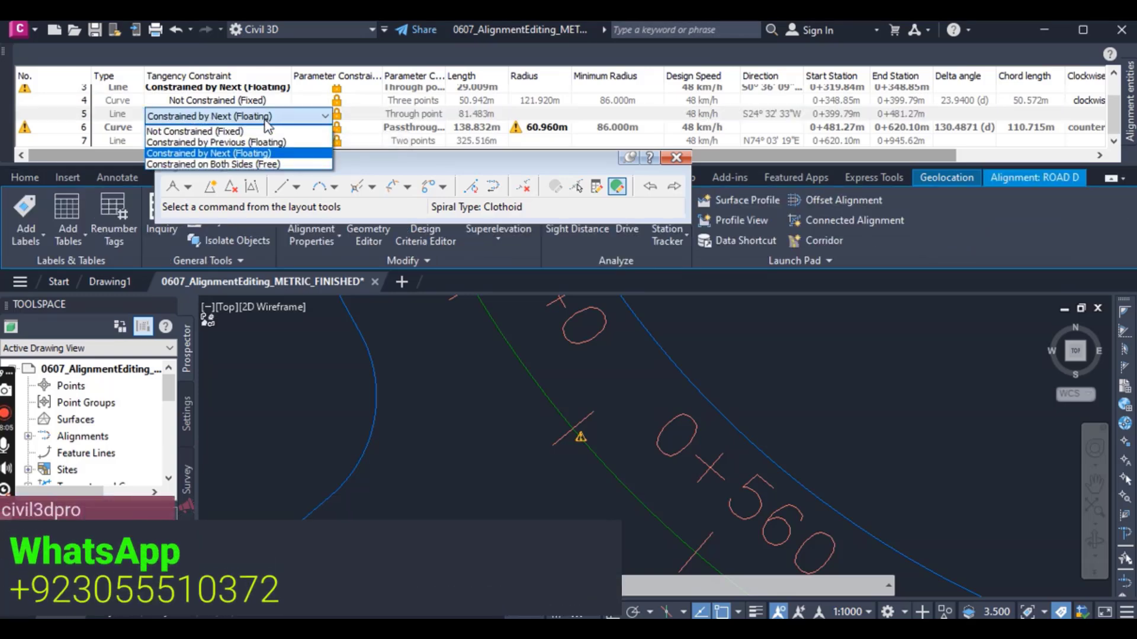
click(259, 165)
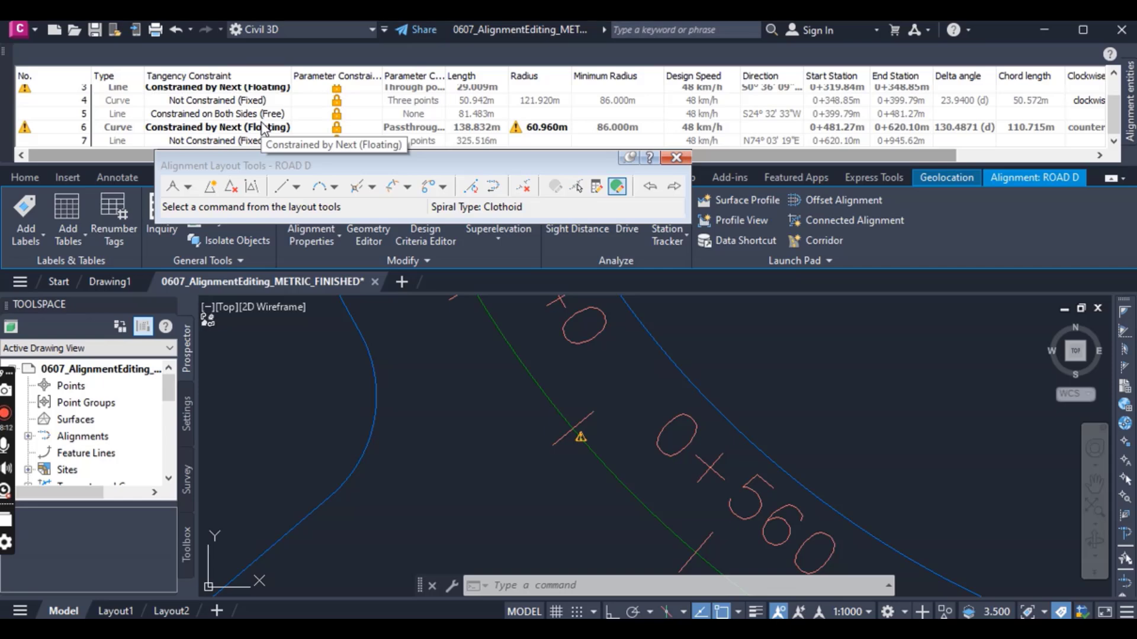
- Select ROAD D, stretch curve 6 from its middle grip towards the outside of the bend, and compare lines 5 and 7 in the entity table
click(540, 390)
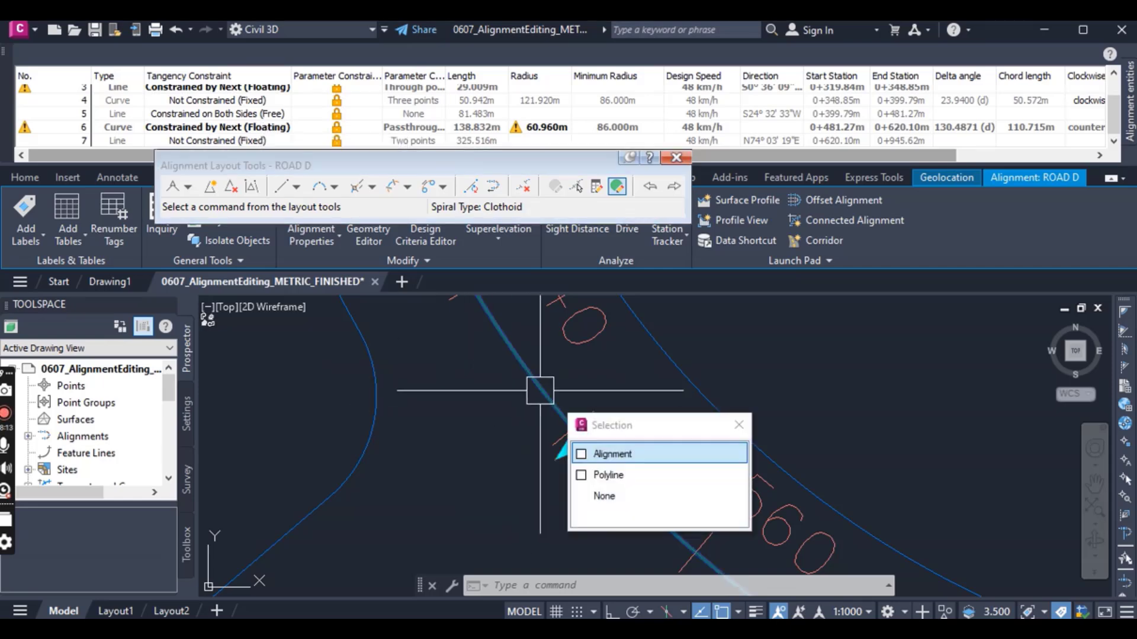
click(593, 454)
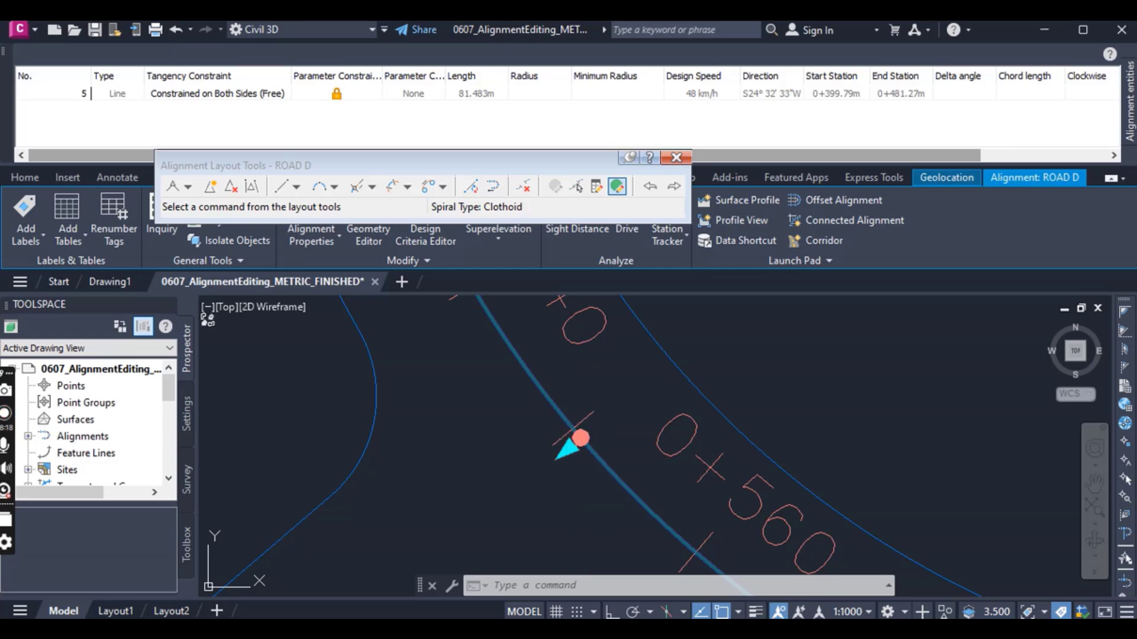
click(580, 438)
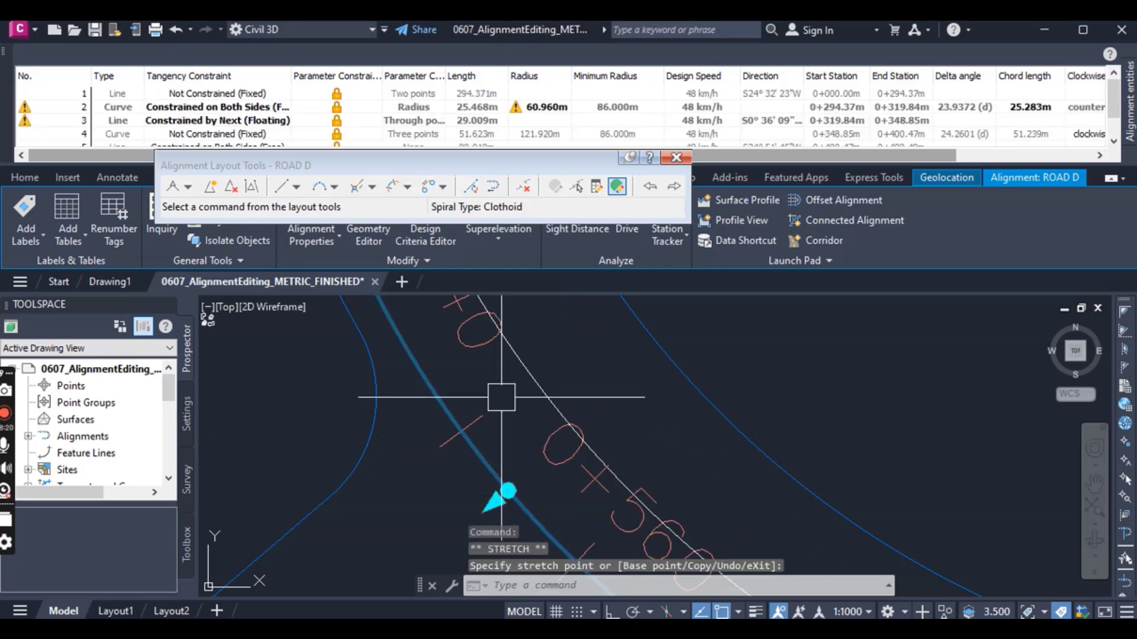
scroll(478, 144, down, 1)
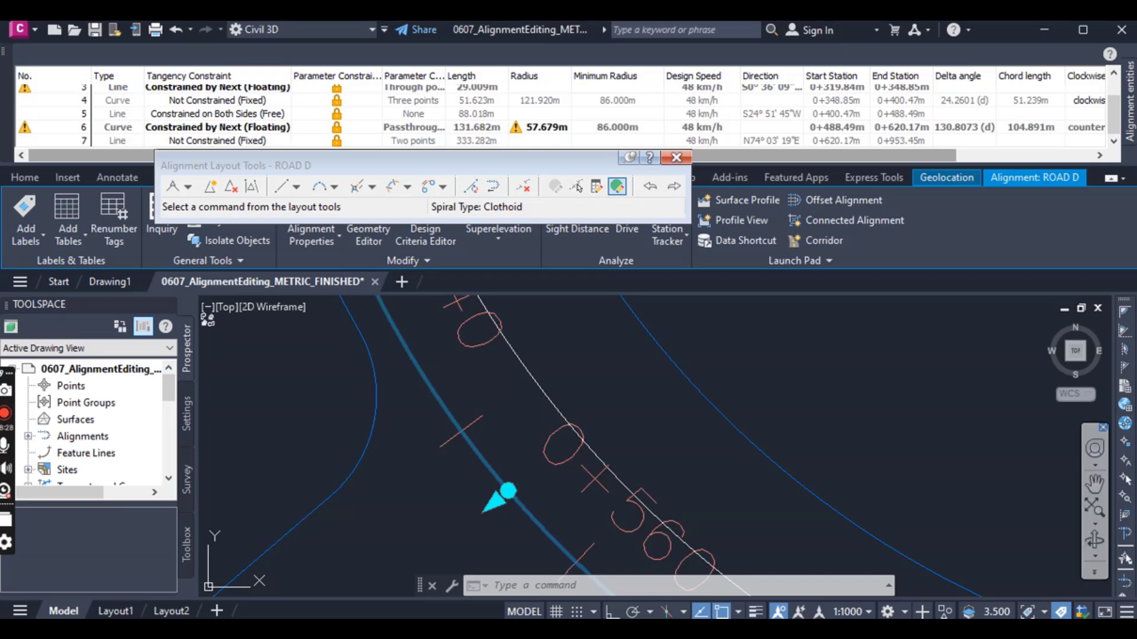
- Deselect ROAD D and undo the latest grip stretch of curve 6
click(508, 491)
key(Escape)
key(Escape)
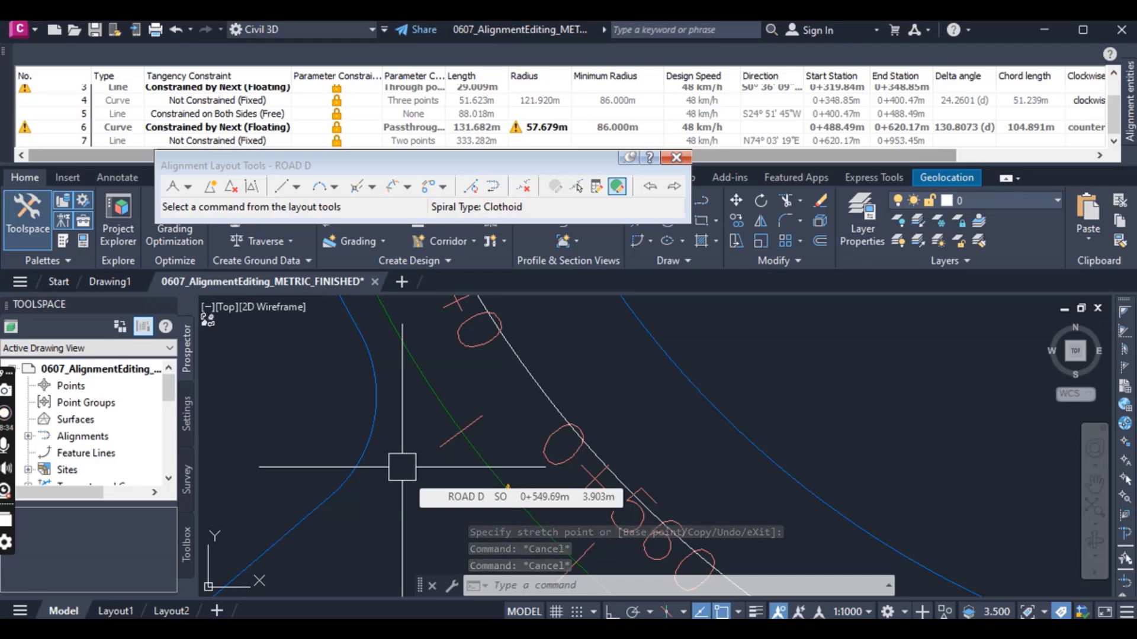
key(ctrl+z)
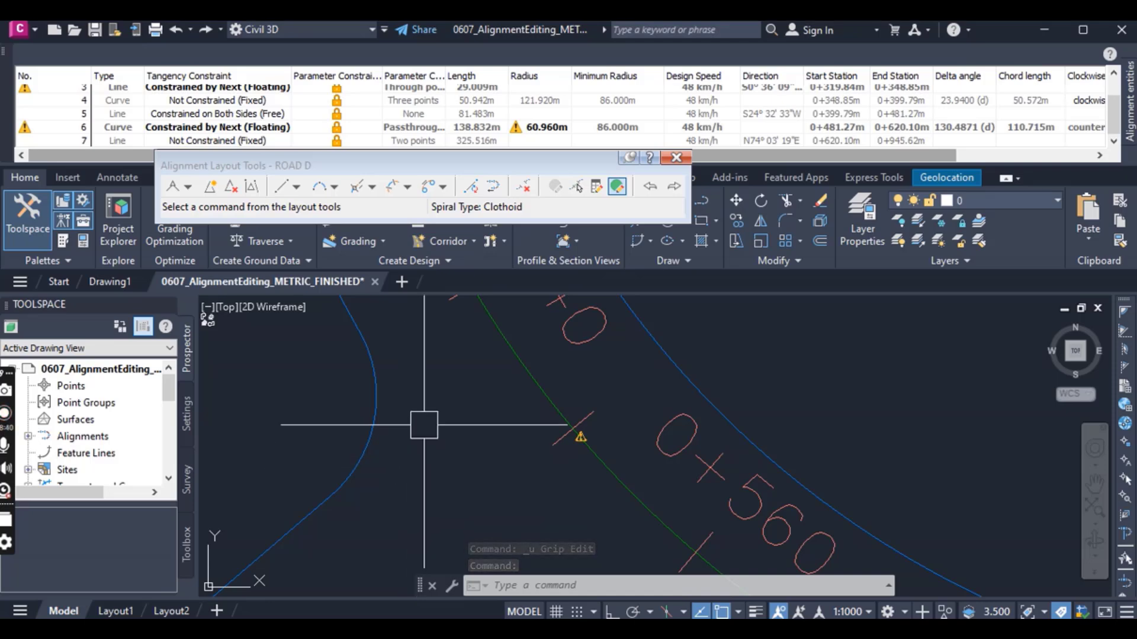
- Close the alignment layout tools and review the Point of Intersection and Constraint Editing settings in ROAD D's alignment properties
click(677, 159)
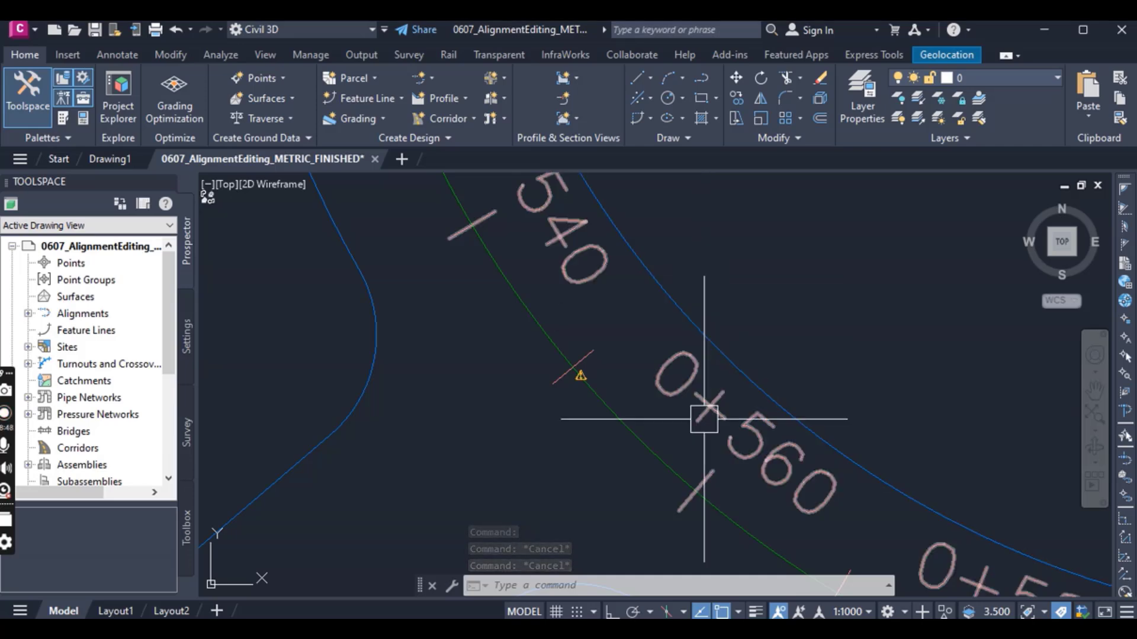
click(536, 310)
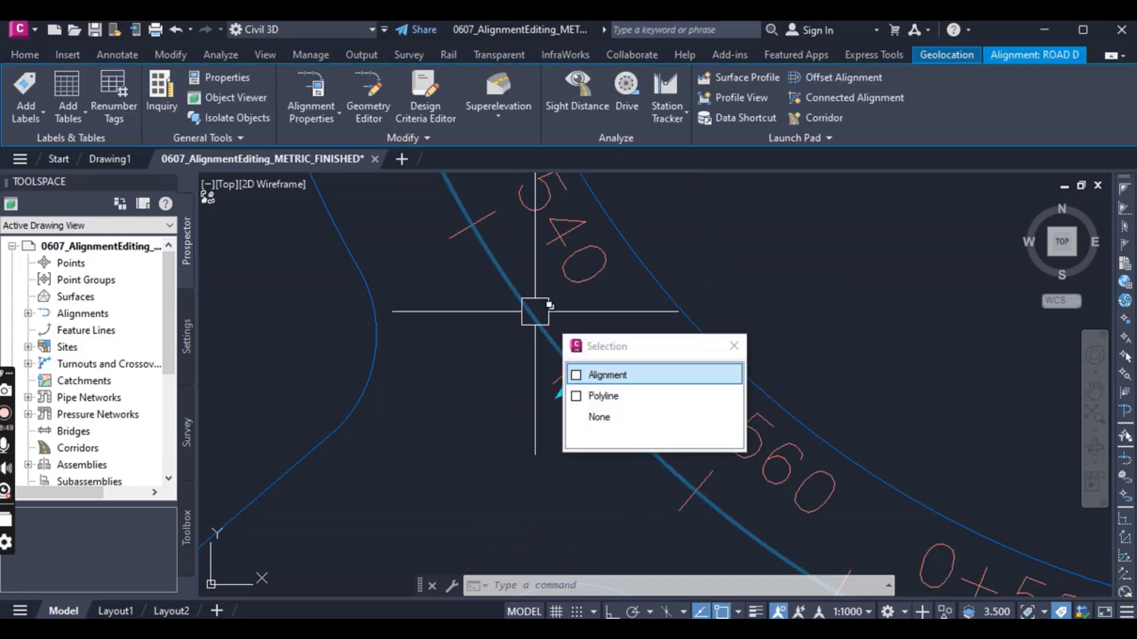
click(616, 376)
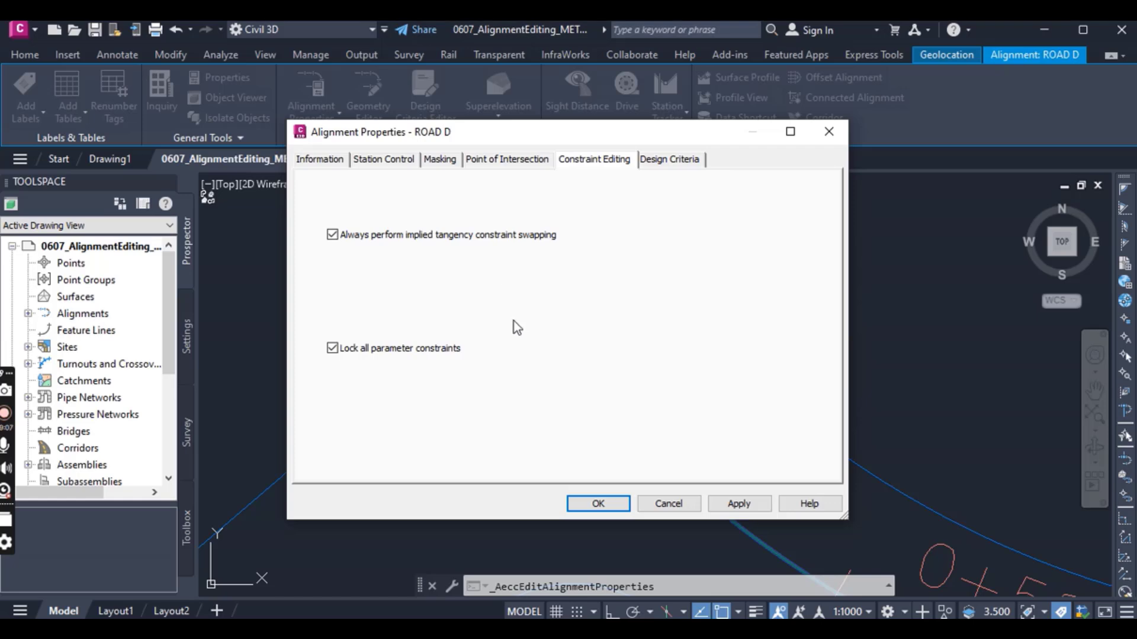
click(510, 163)
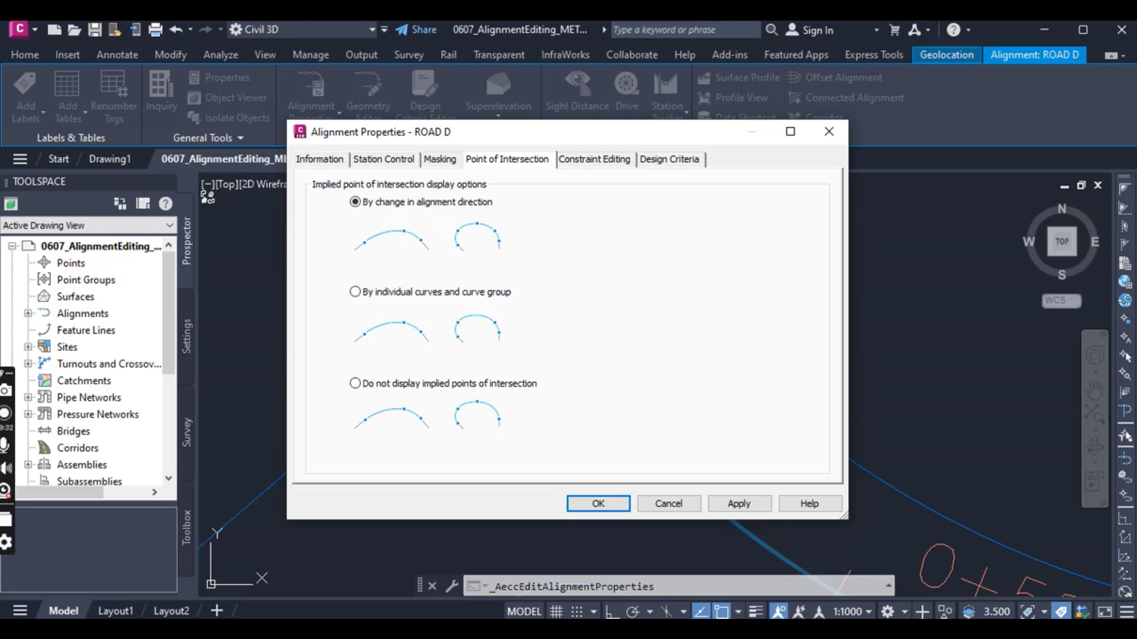
click(591, 161)
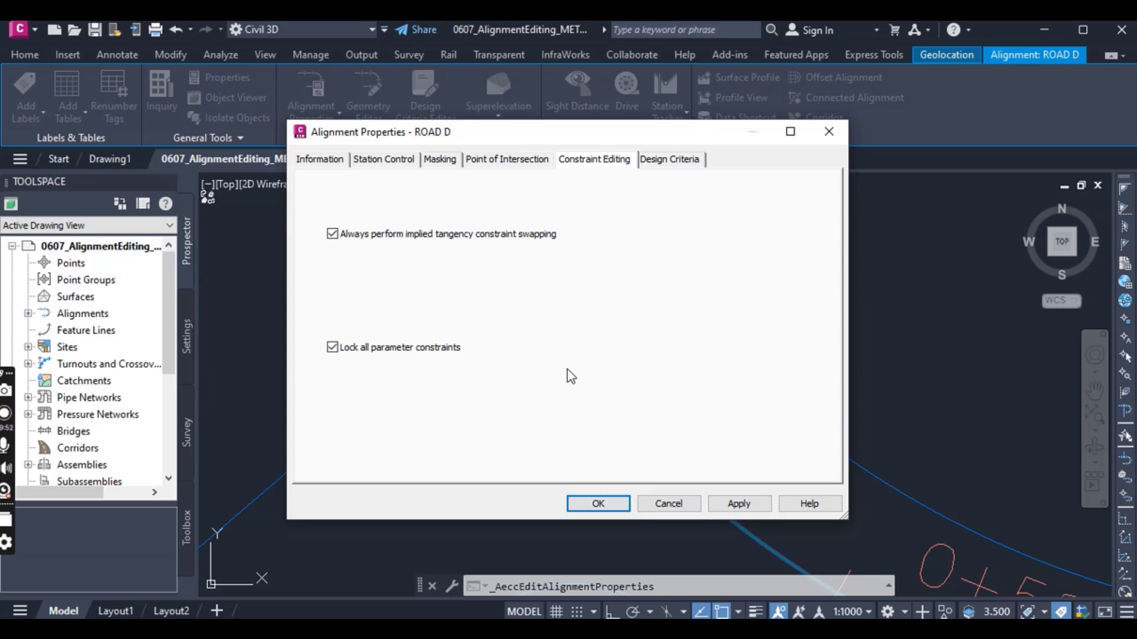
click(845, 135)
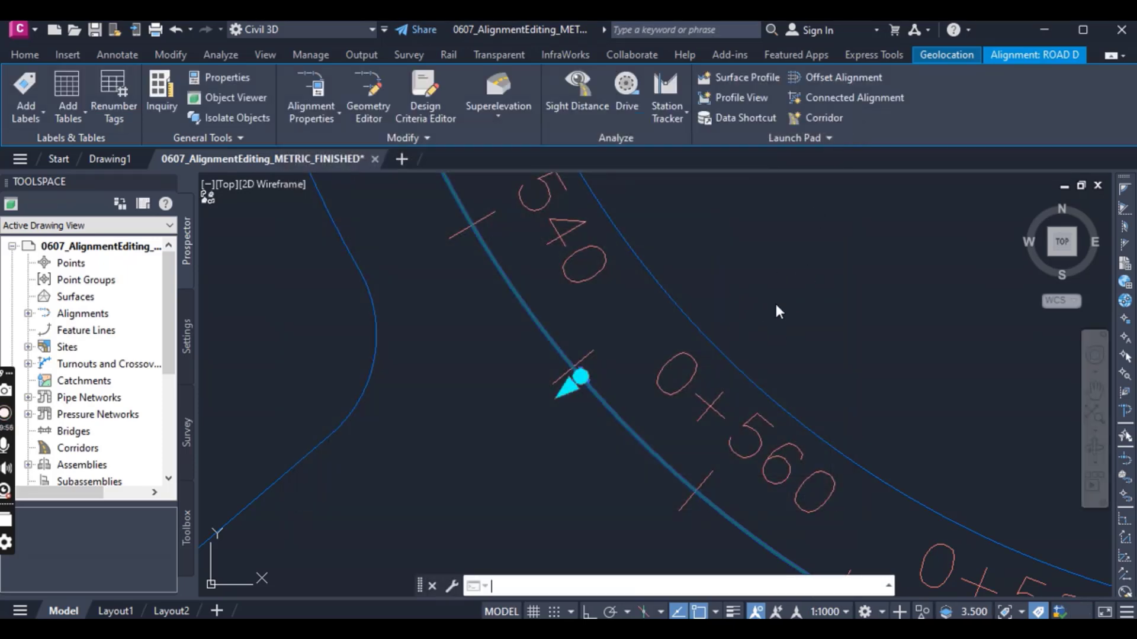
- Deselect ROAD D and look over its bend together with the surrounding lots
click(792, 306)
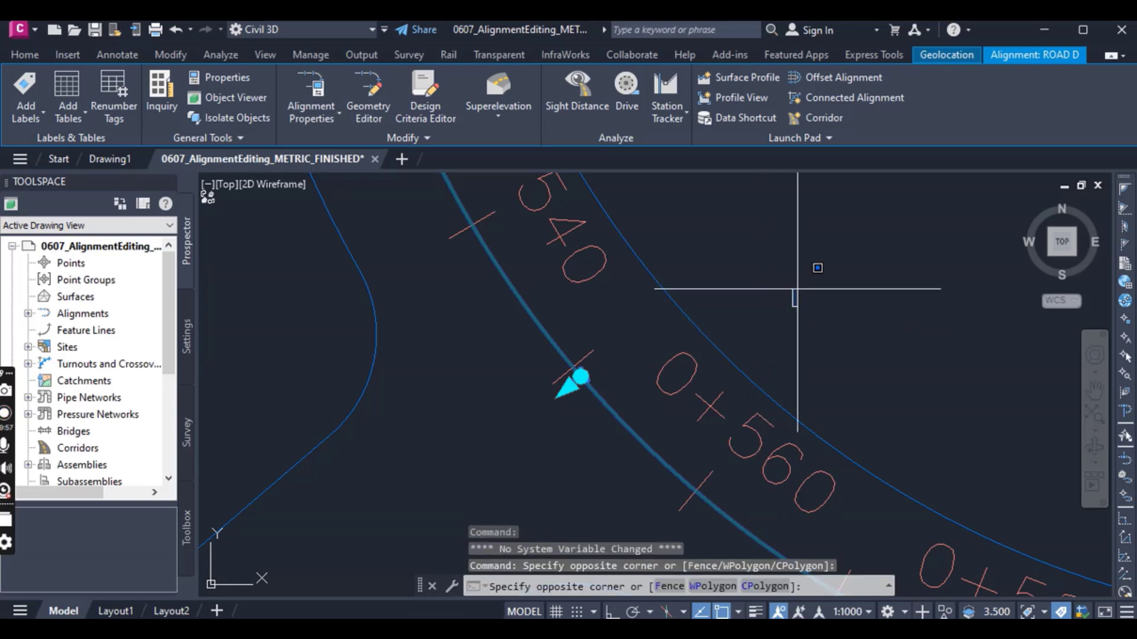
key(Escape)
scroll(792, 293, down, 5)
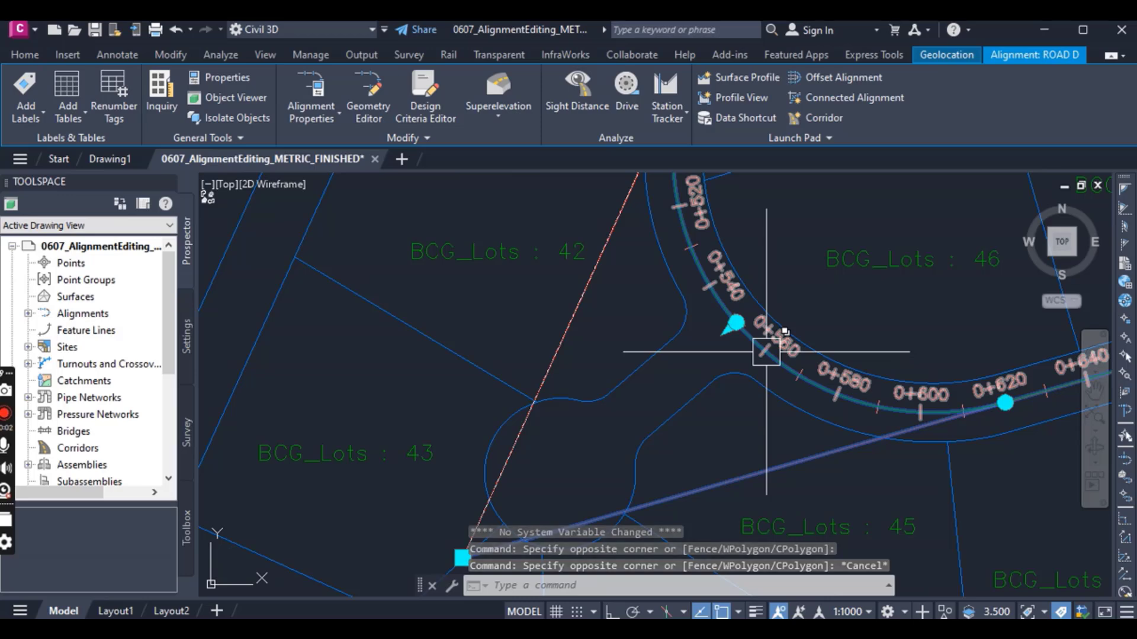
scroll(747, 358, down, 4)
key(Escape)
scroll(721, 329, up, 5)
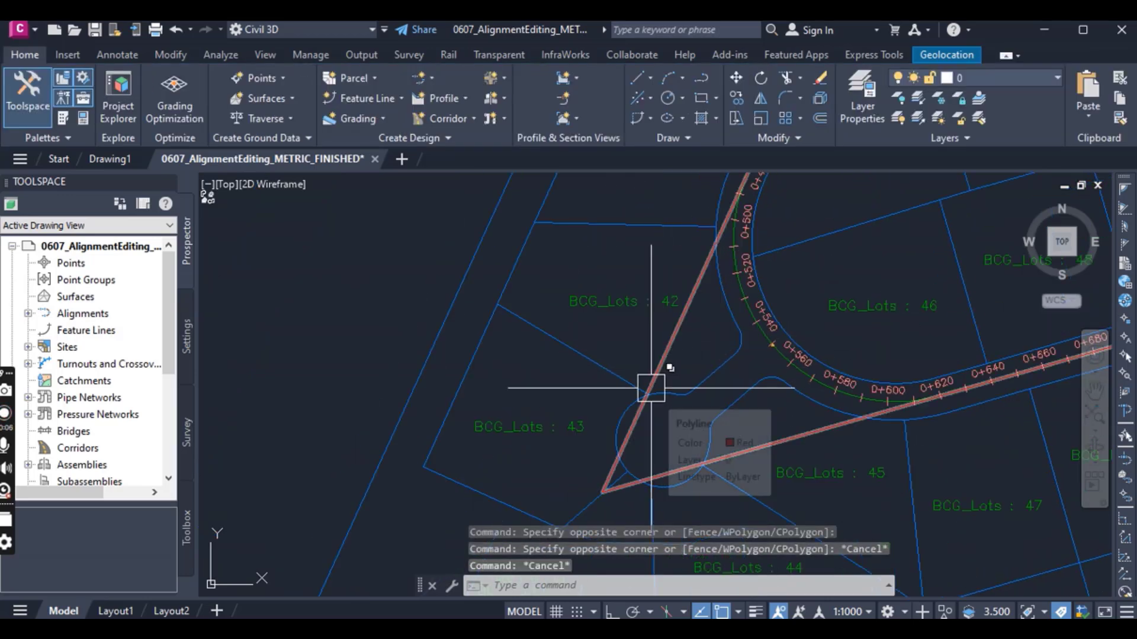
scroll(589, 383, down, 3)
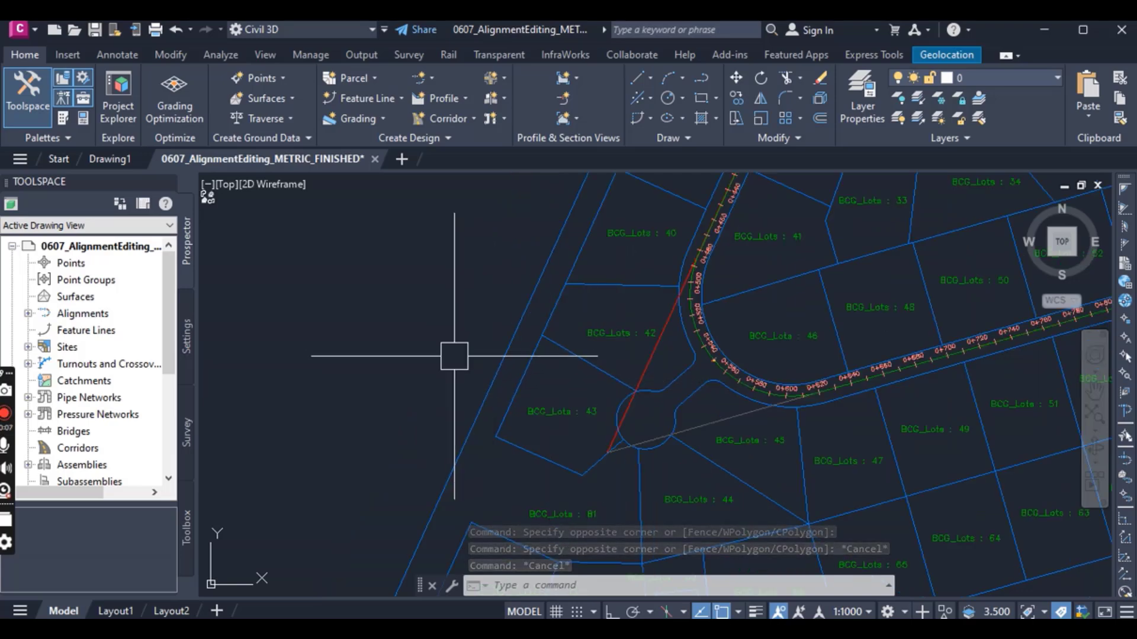